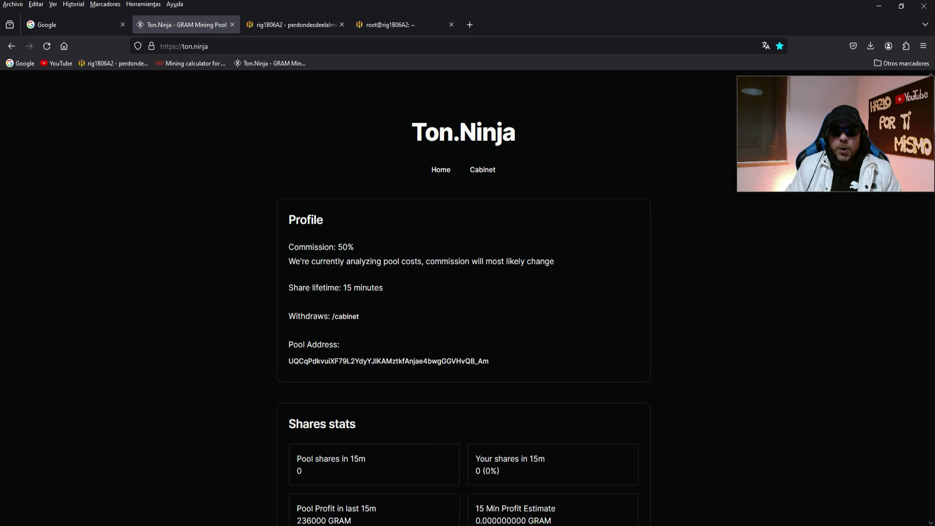
Begin connecting a wallet to the mining pool with MyTonWallet on desktop and open the MyTonWallet installation page.
double_click(345, 247)
left_click(384, 240)
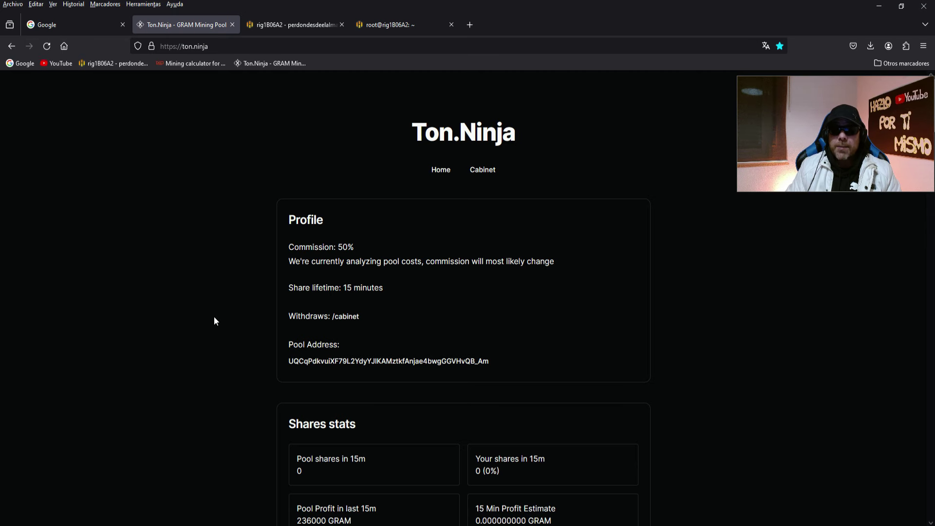
scroll(217, 316, "down", 7)
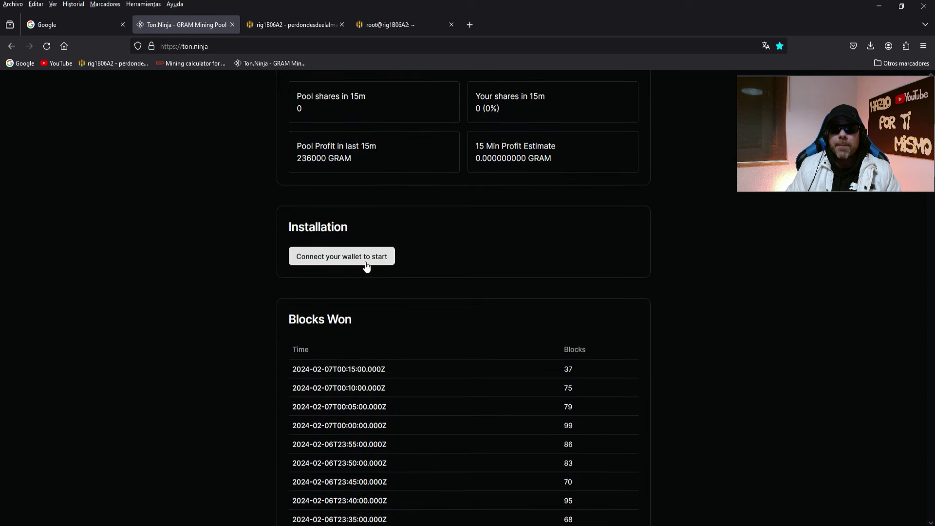
left_click(350, 260)
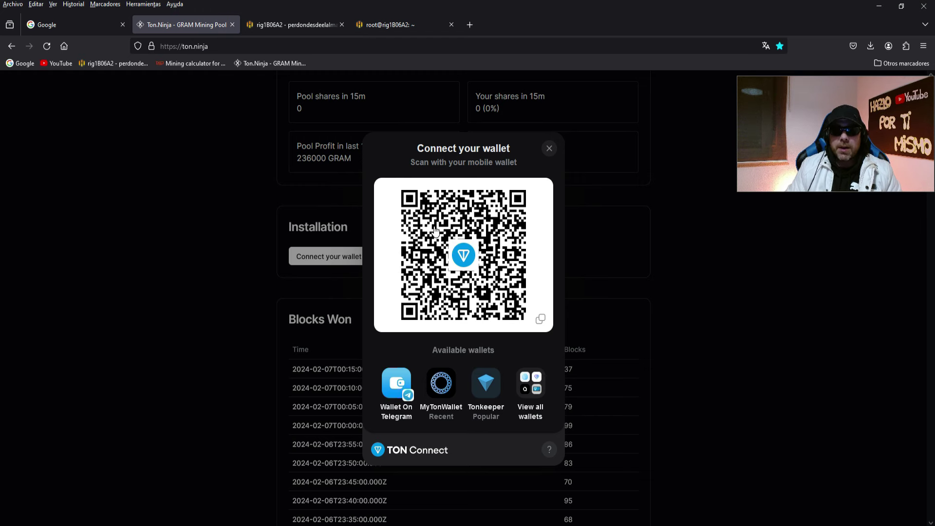
left_click(441, 385)
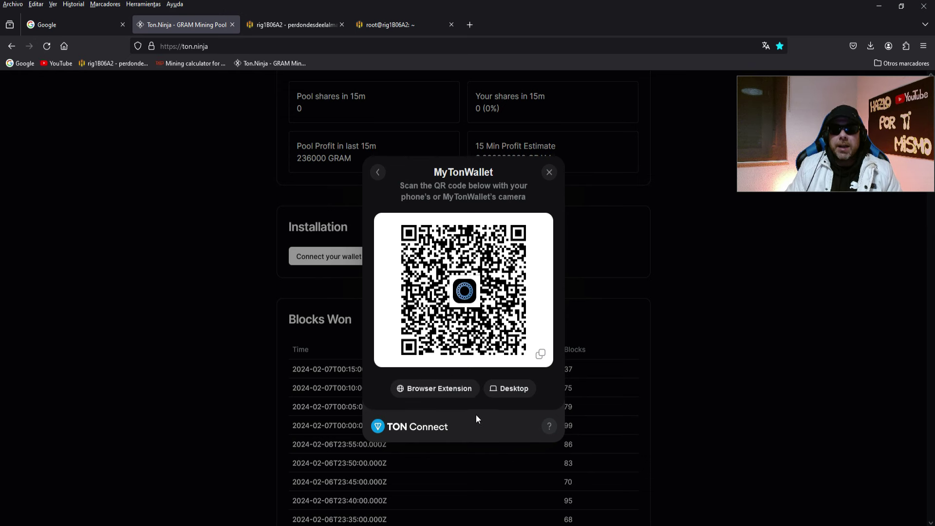
left_click(517, 392)
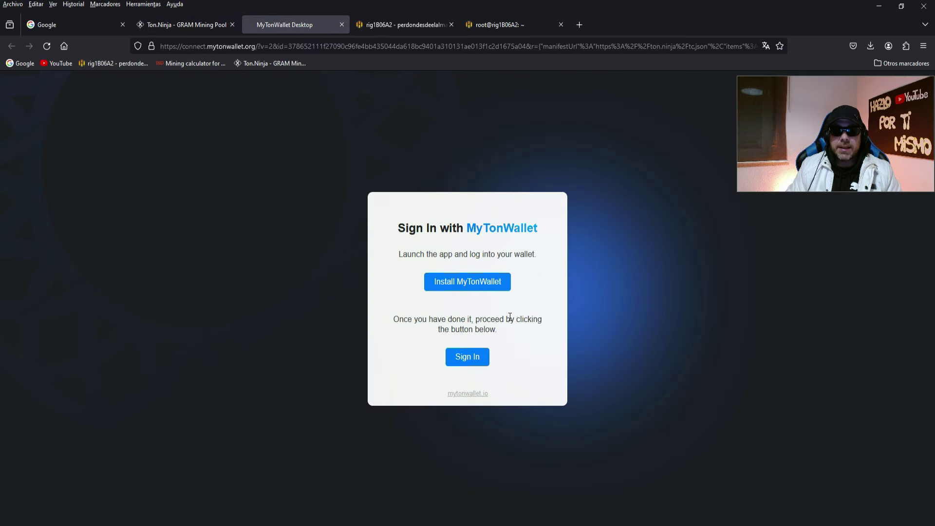
left_click(458, 282)
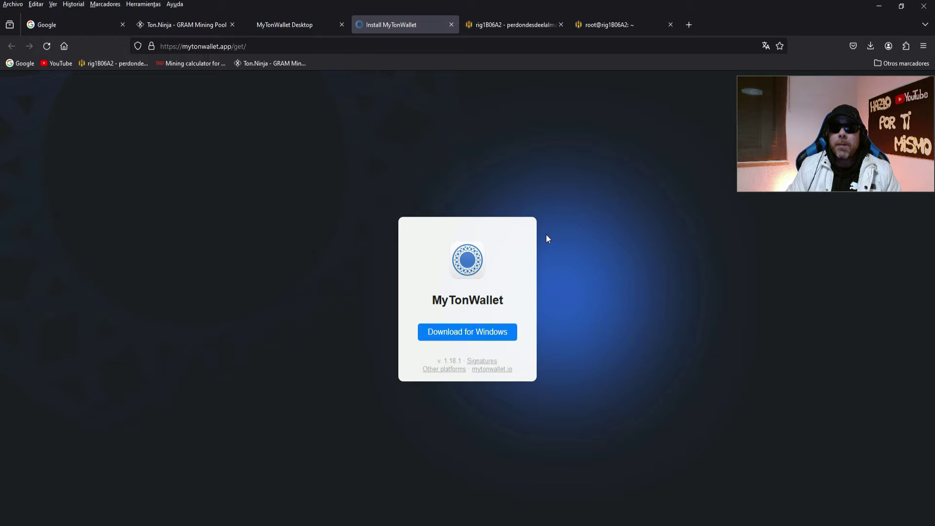
Inspect the downloaded MyTonWallet installer in the desktop folder pruebas and view the wallet app's TON receiving address.
left_click(880, 5)
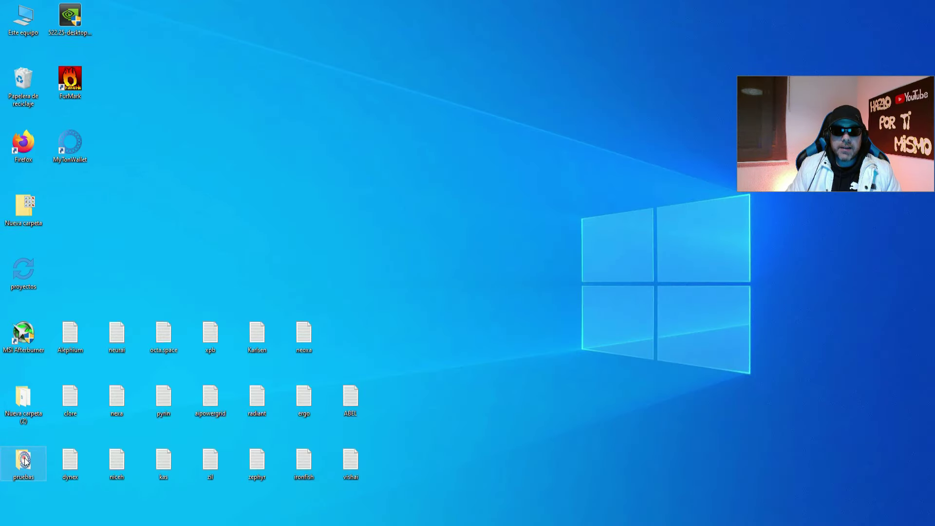
double_click(21, 472)
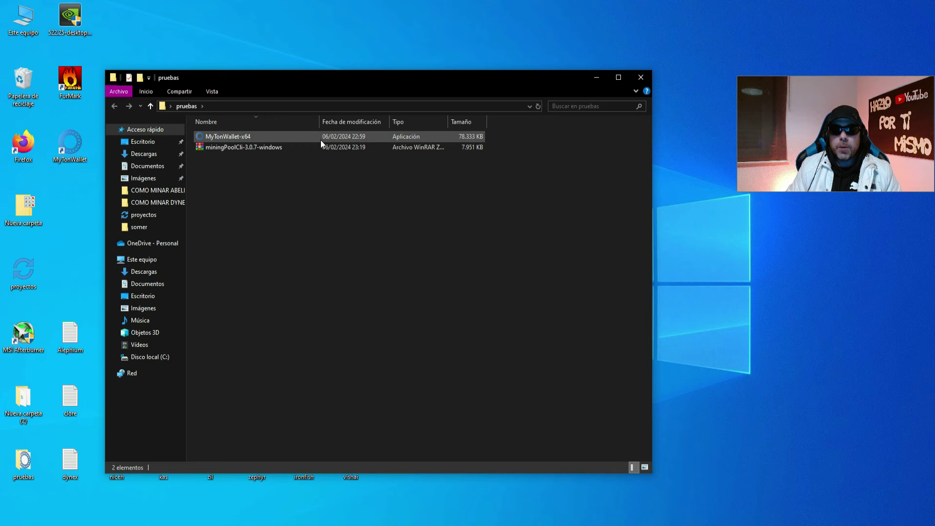
left_click(596, 77)
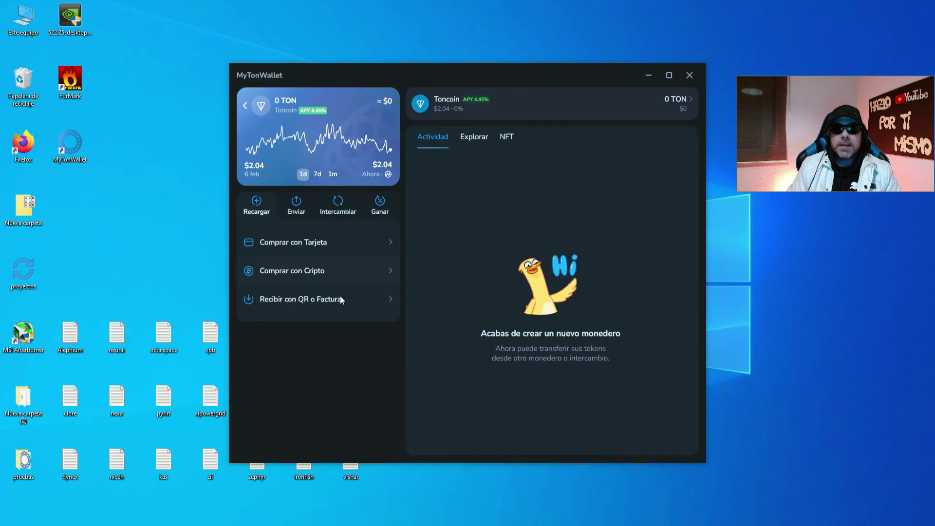
left_click(309, 298)
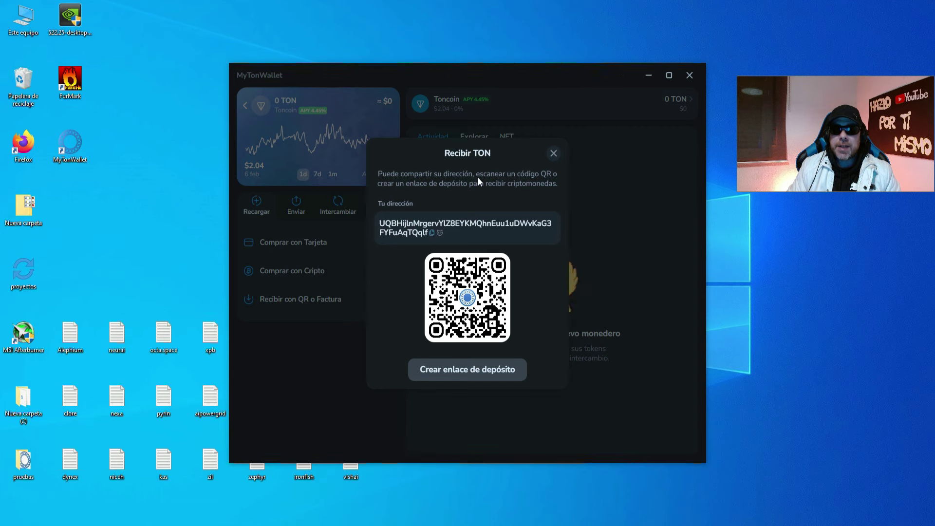
left_click(554, 153)
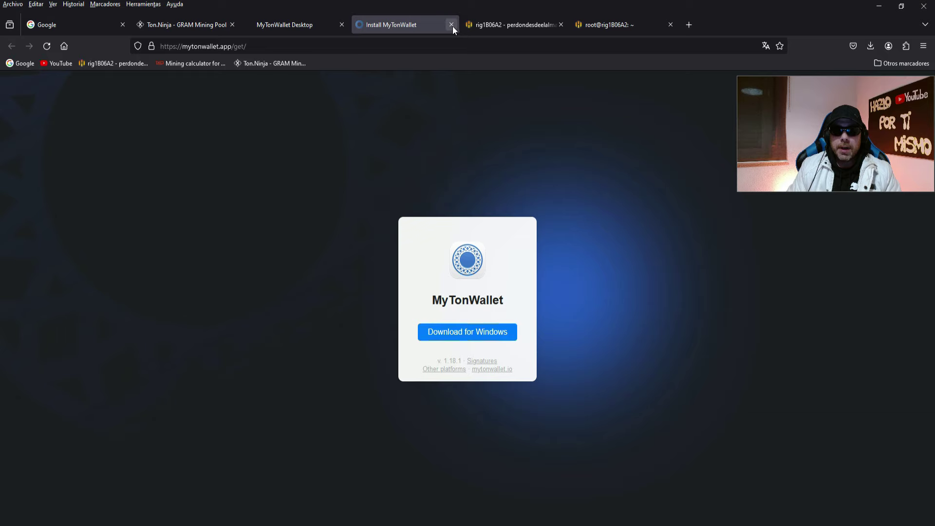
Close the installation page and connect the desktop MyTonWallet to the pool, allowing the site to open its link in the app.
left_click(451, 25)
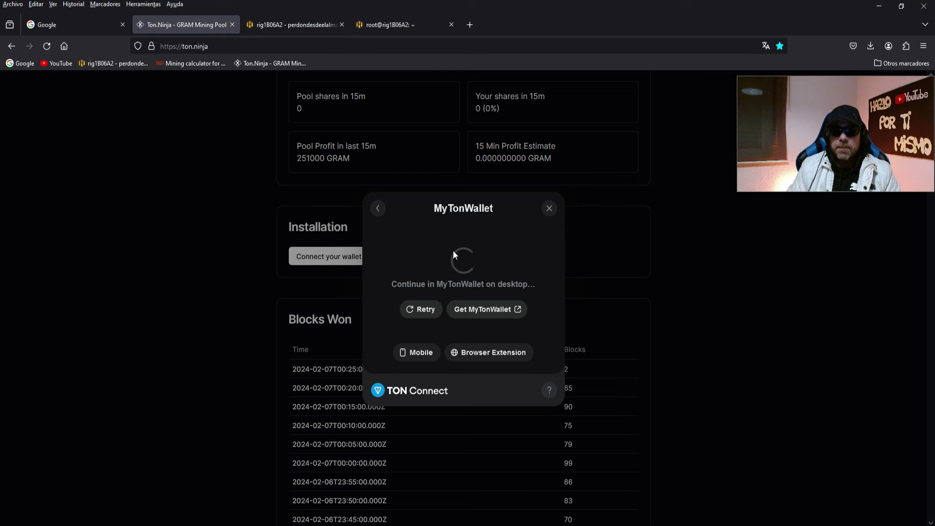
left_click(549, 208)
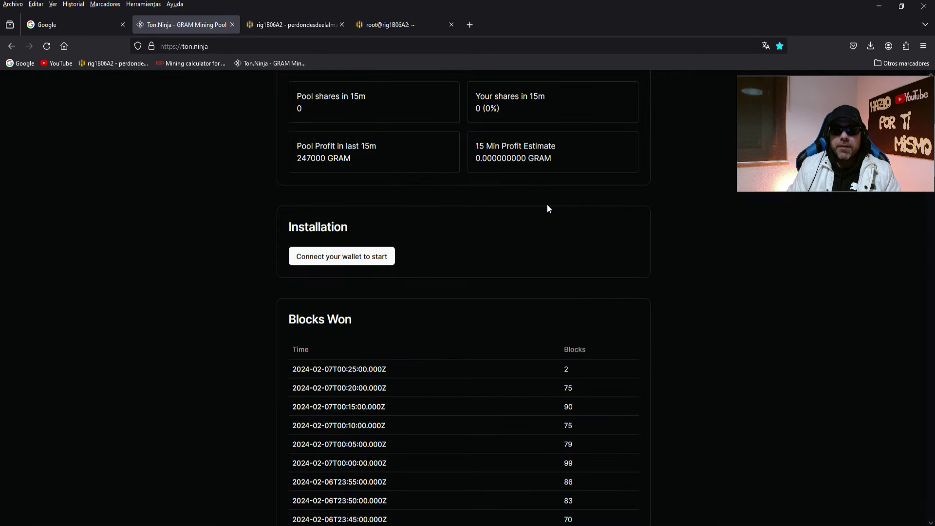
left_click(329, 256)
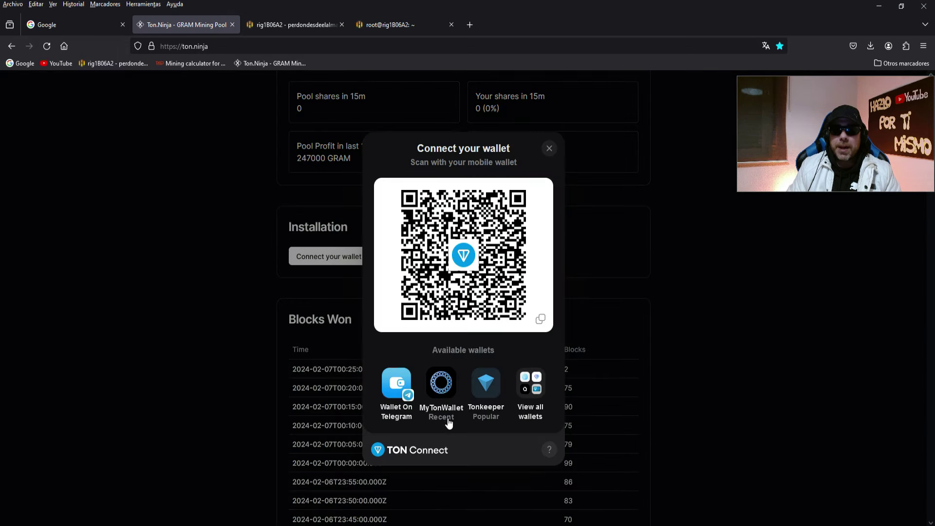
left_click(440, 382)
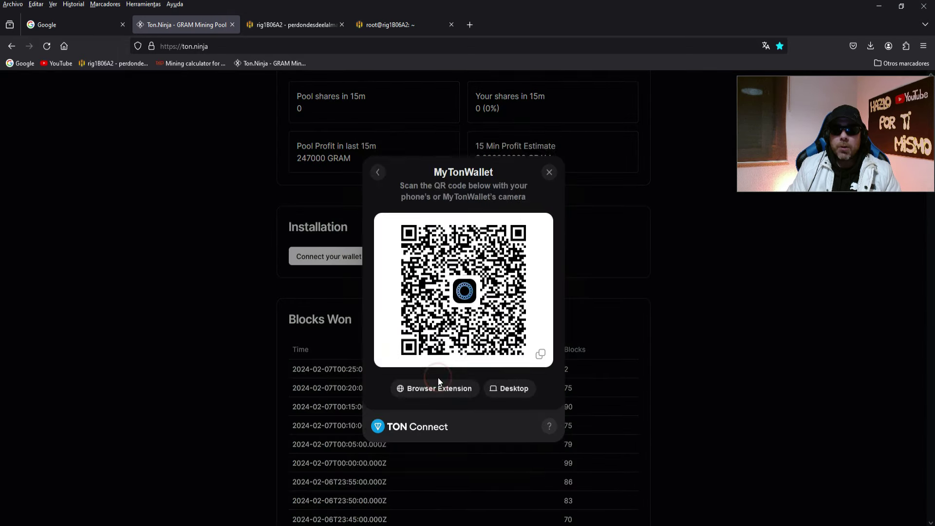
left_click(511, 393)
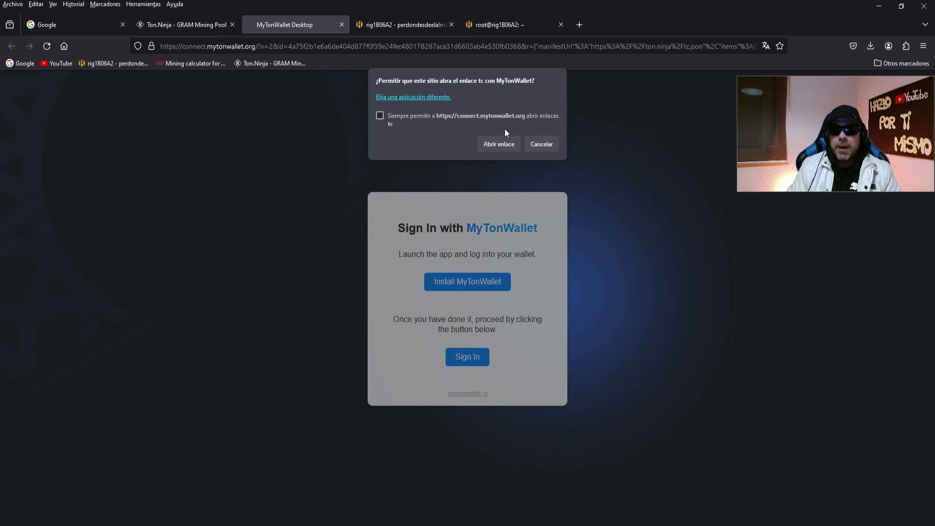
left_click(504, 145)
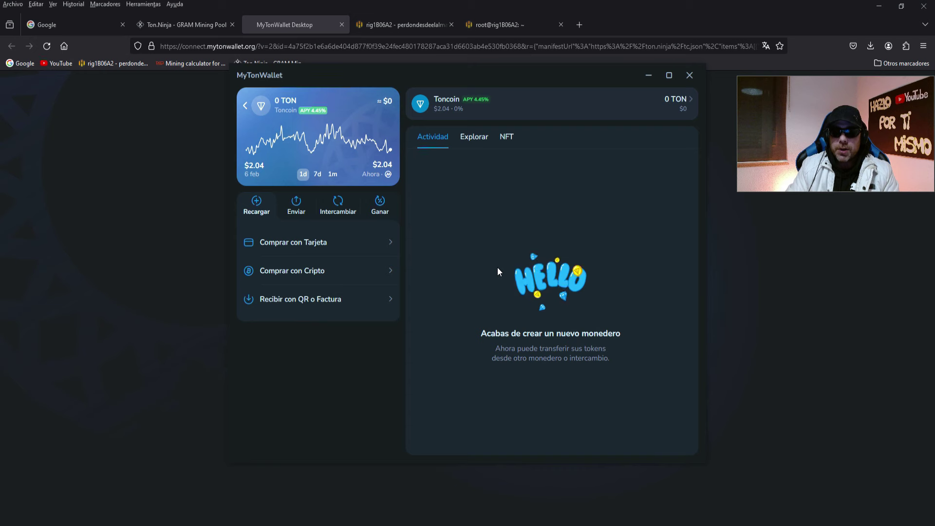
left_click(647, 75)
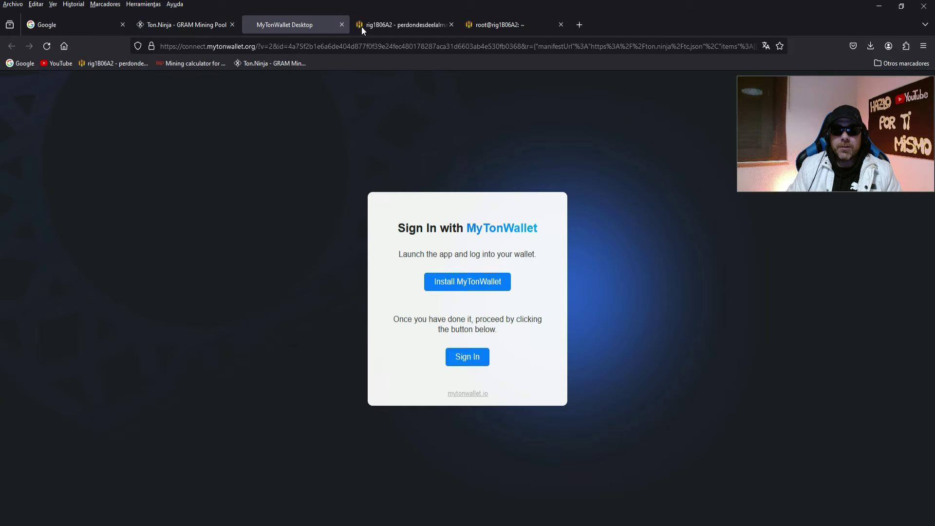
left_click(342, 24)
Review the connected pool page's profile, shares stats and installation sections.
scroll(580, 268, "up", 6)
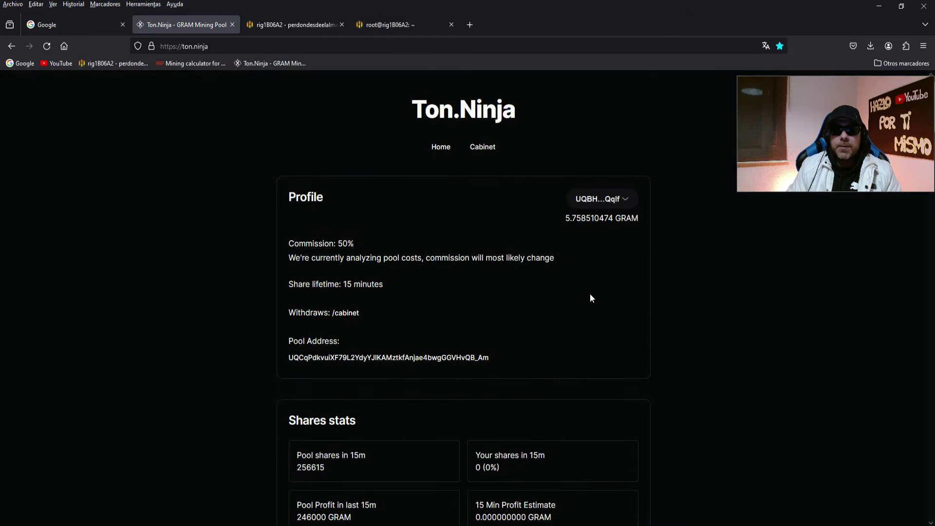
scroll(584, 287, "down", 5)
scroll(580, 290, "up", 4)
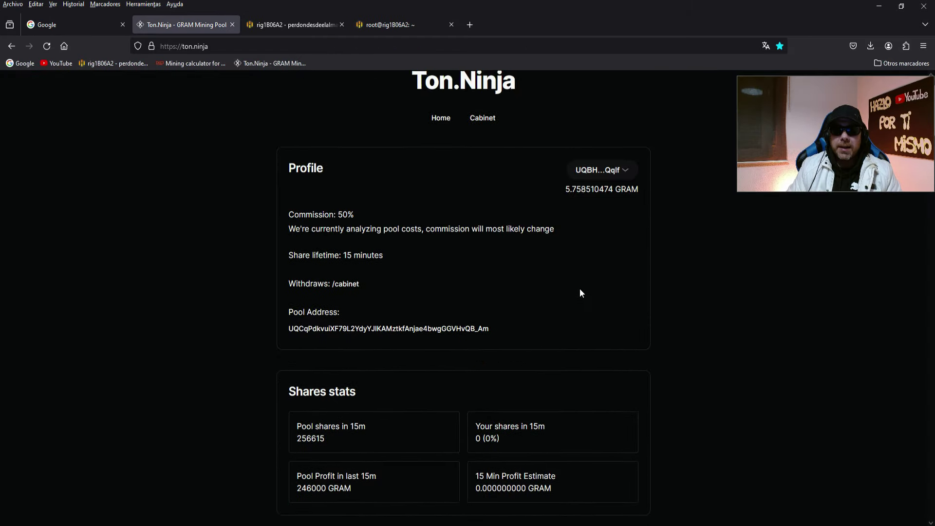
scroll(579, 289, "down", 3)
scroll(580, 291, "down", 2)
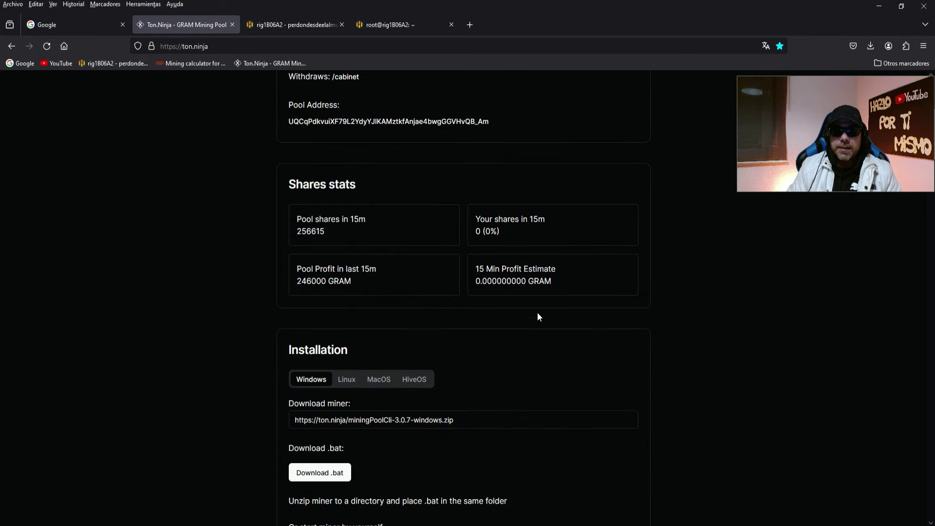
scroll(541, 316, "up", 5)
Compare the wallet connected in the pool profile with the receiving address shown in MyTonWallet.
left_click(626, 222)
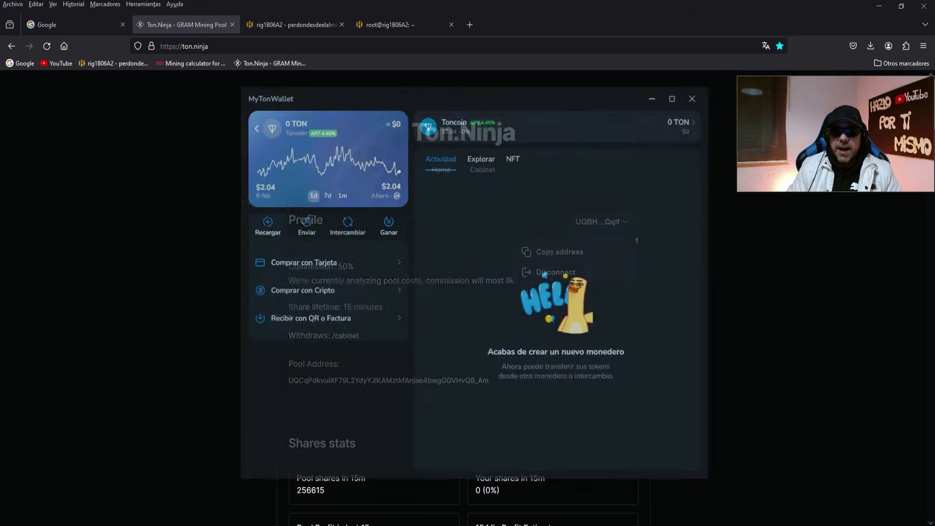
left_click(279, 299)
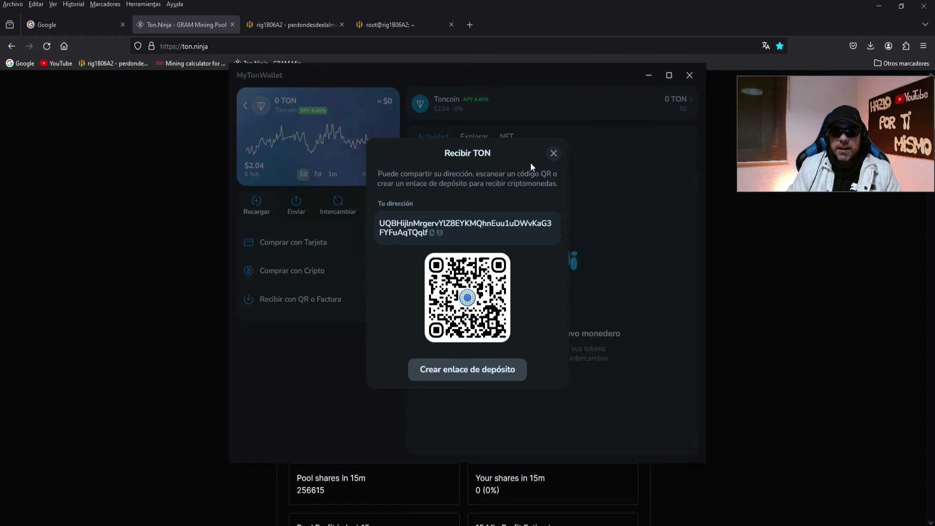
left_click(554, 153)
left_click(647, 75)
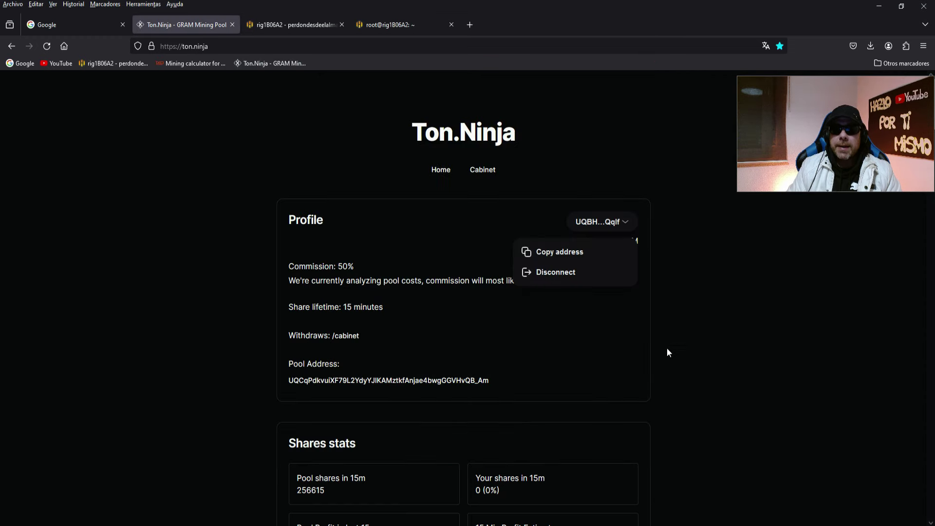
left_click(705, 265)
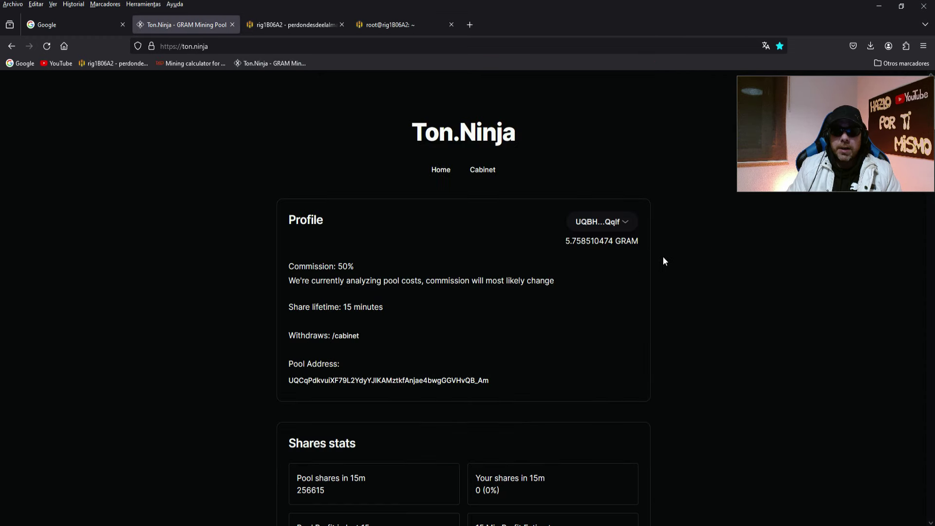
Check the pool's Cabinet page for the wallet's verification status, then return to the pool's home page.
scroll(505, 287, "down", 3)
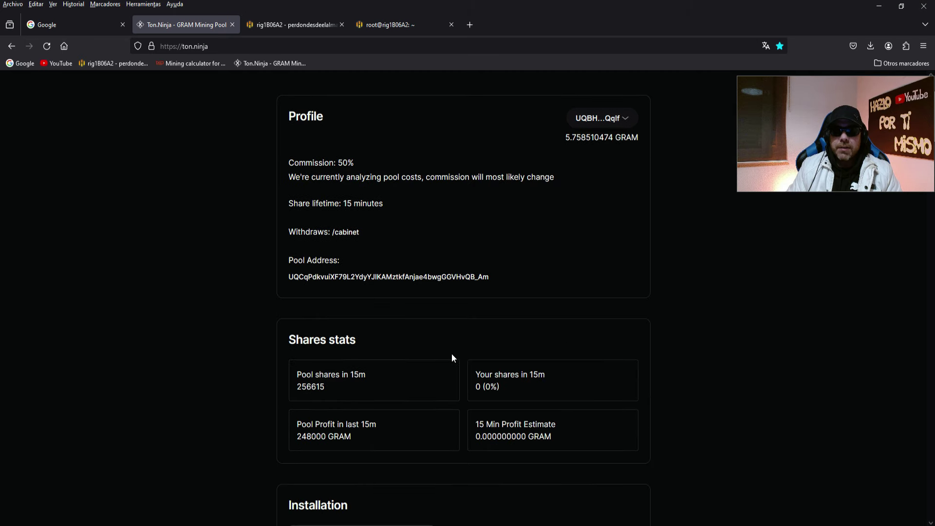
scroll(451, 356, "up", 3)
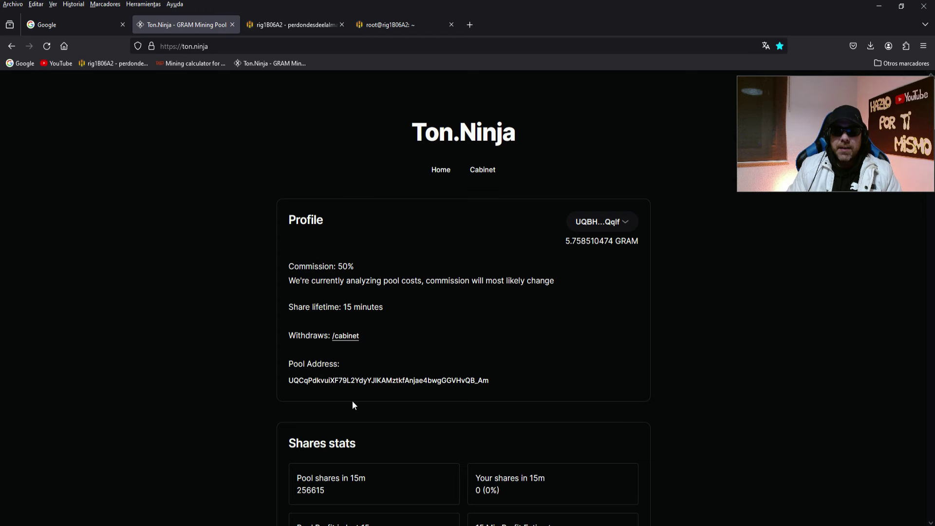
left_click(482, 171)
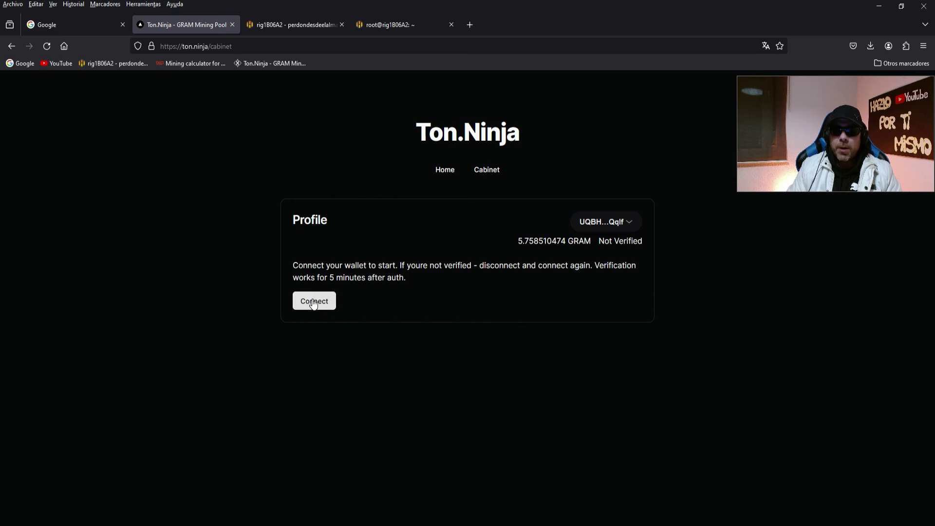
left_click(442, 173)
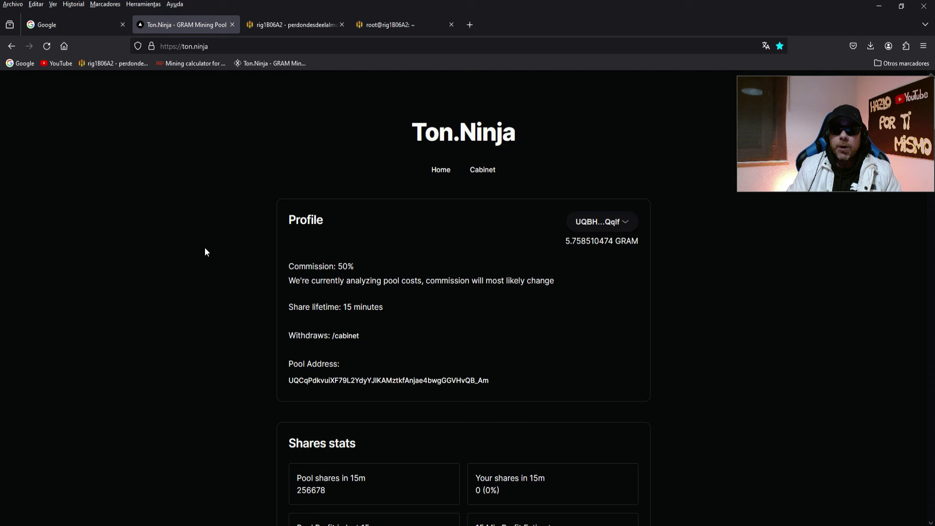
Show the HiveOS installation instructions and examine the wallet address and flight sheet settings they list.
scroll(224, 334, "down", 7)
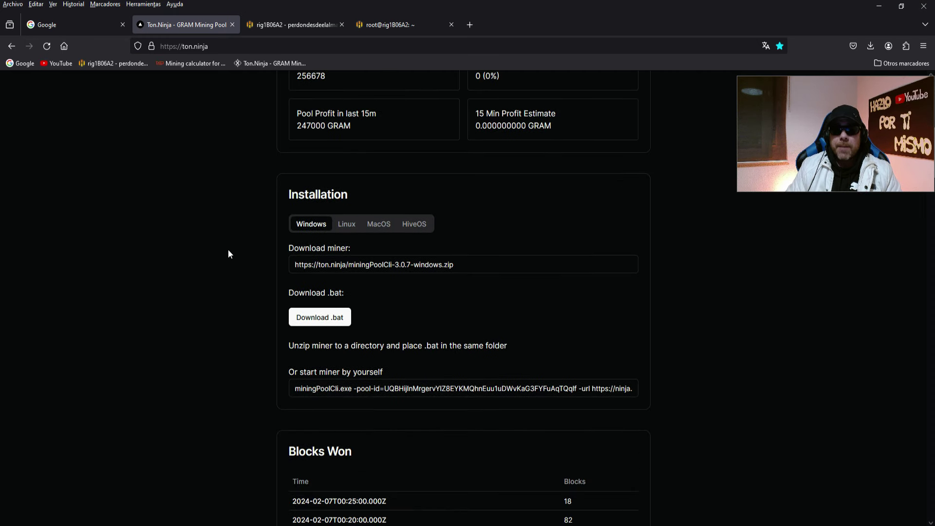
left_click(415, 227)
scroll(464, 238, "down", 3)
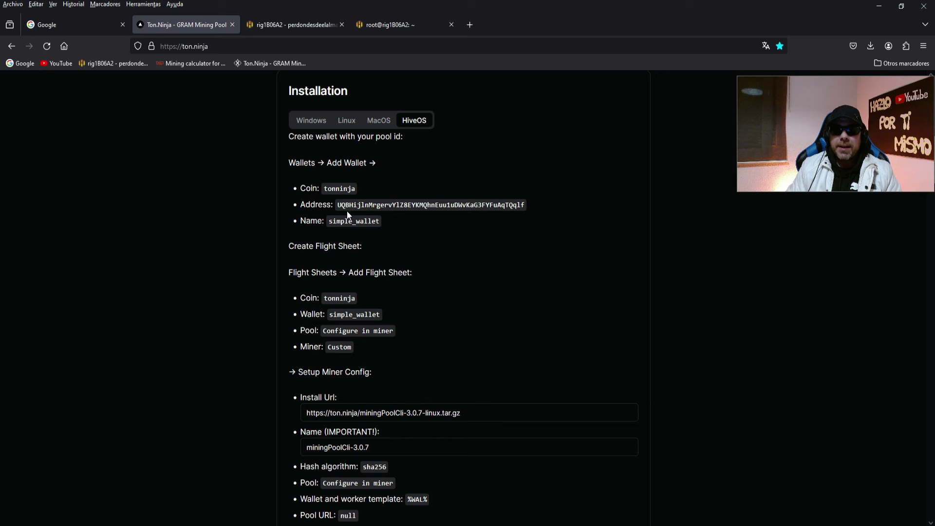
left_click_drag(337, 205, 536, 205)
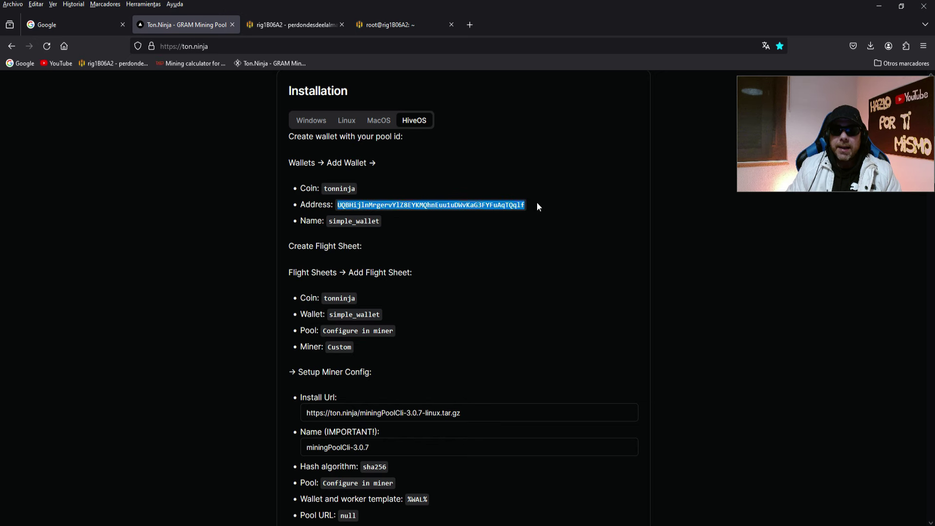
left_click(541, 200)
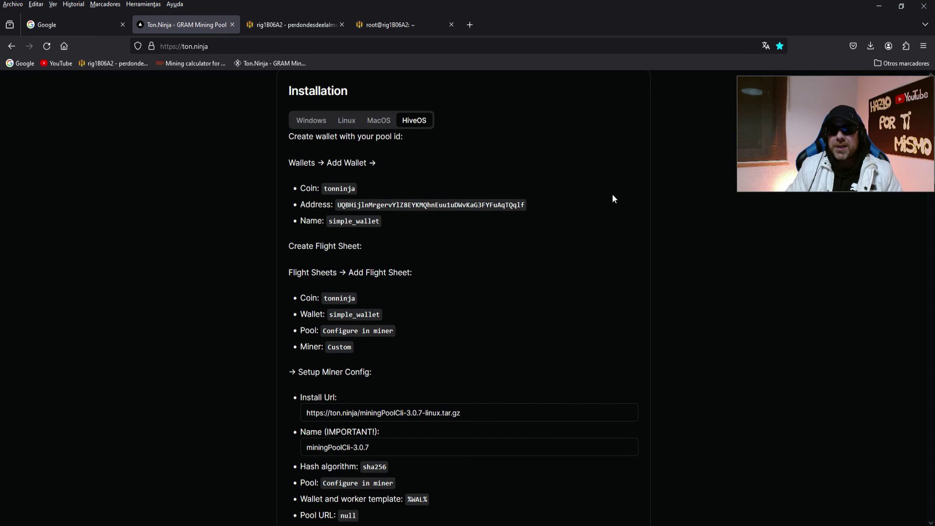
scroll(589, 225, "up", 1)
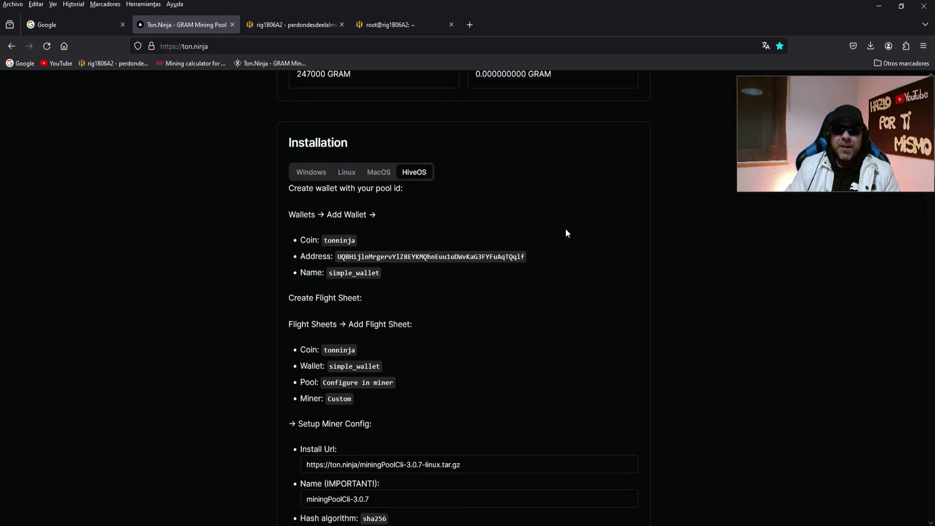
scroll(572, 234, "up", 10)
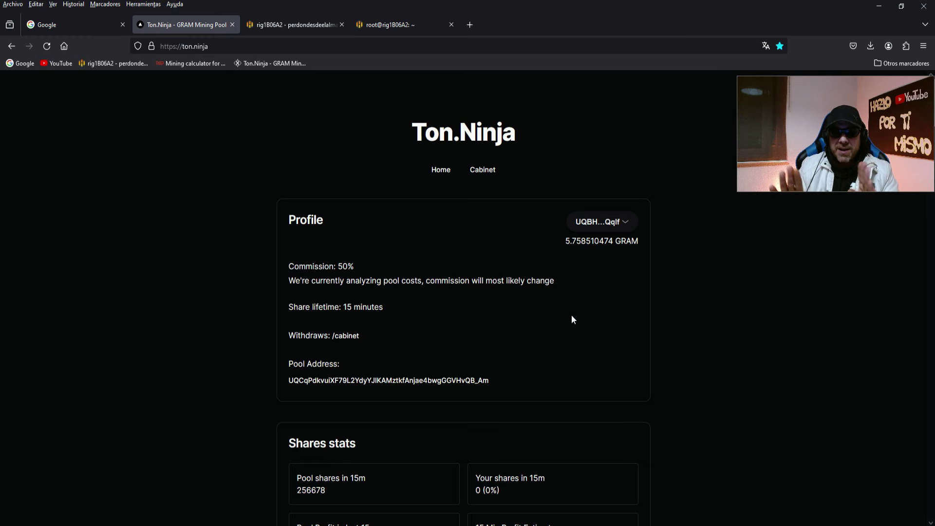
Switch to HiveOS and start a new farm wallet with the custom coin tonninja.
key("ctrl+Tab")
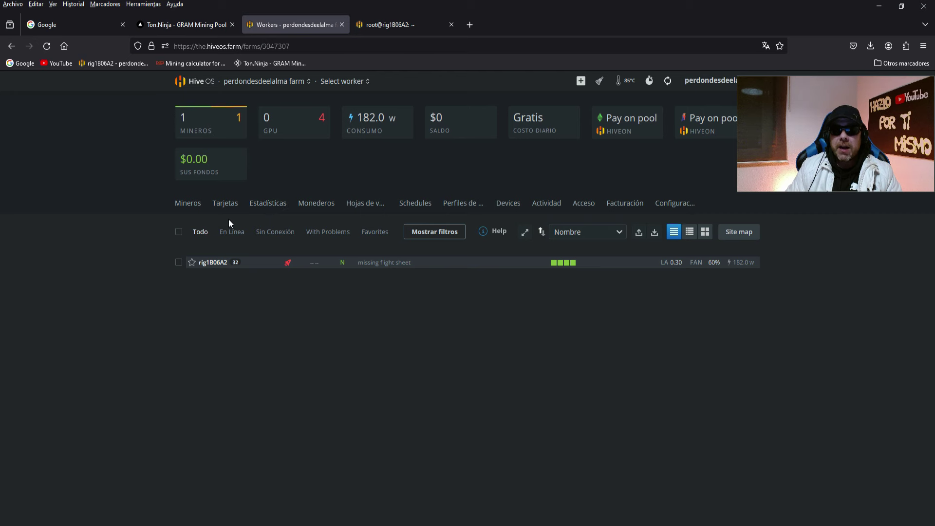
left_click(317, 204)
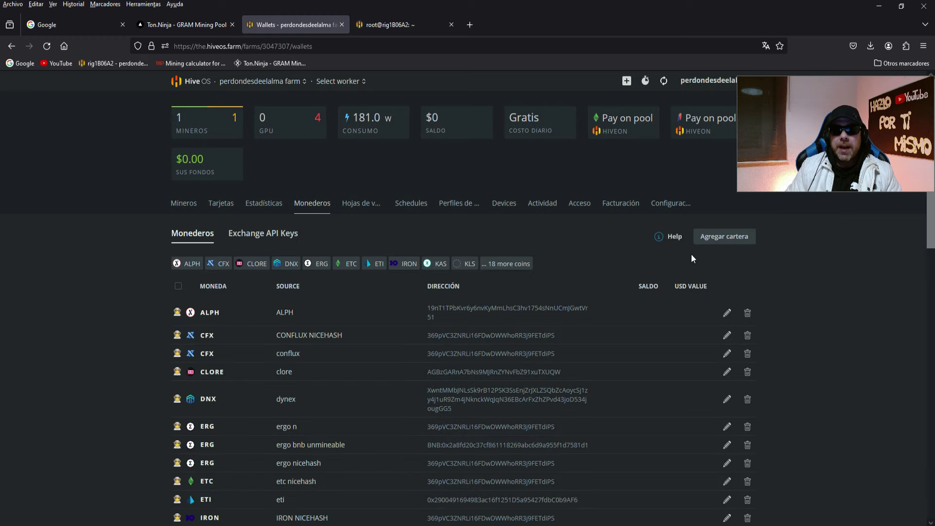
left_click(729, 236)
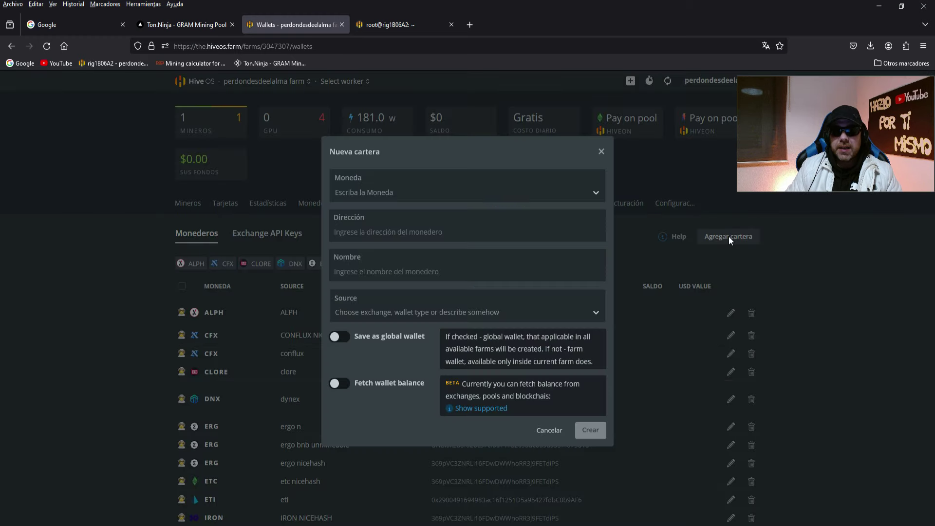
left_click(365, 191)
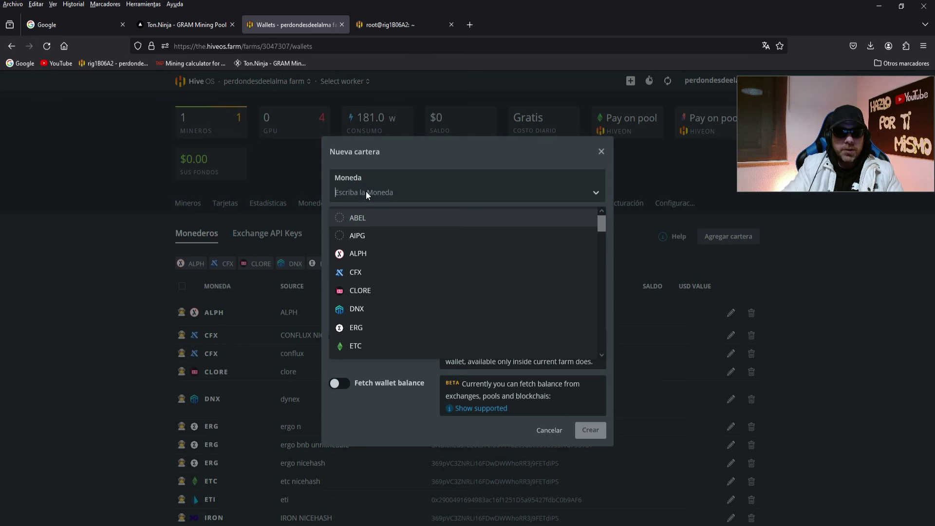
type("tonninja")
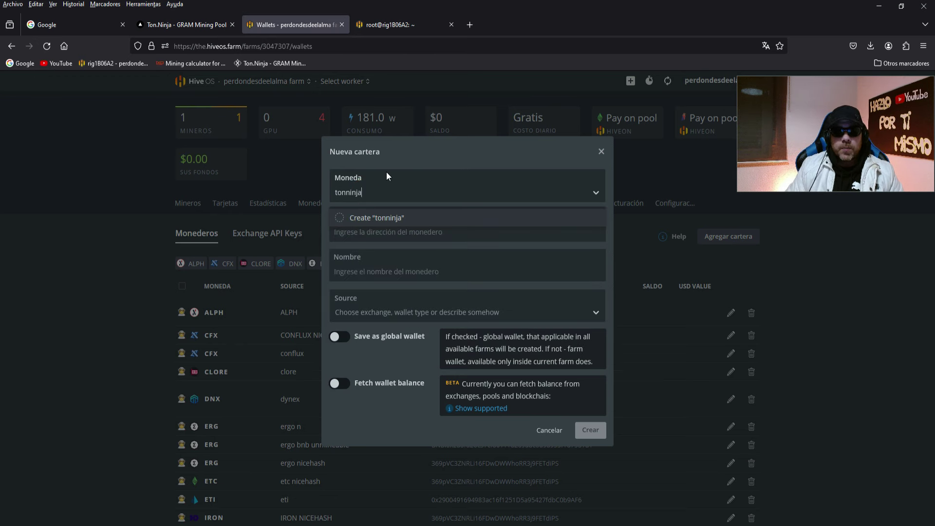
left_click(389, 217)
Copy the wallet address from the Ton.Ninja HiveOS instructions into the new HiveOS wallet's address.
left_click(381, 232)
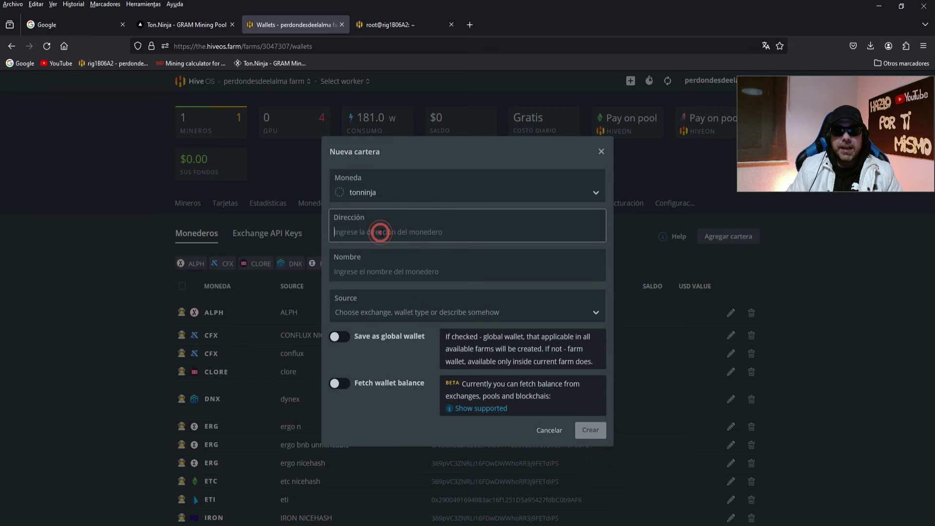
left_click(161, 26)
scroll(449, 385, "down", 10)
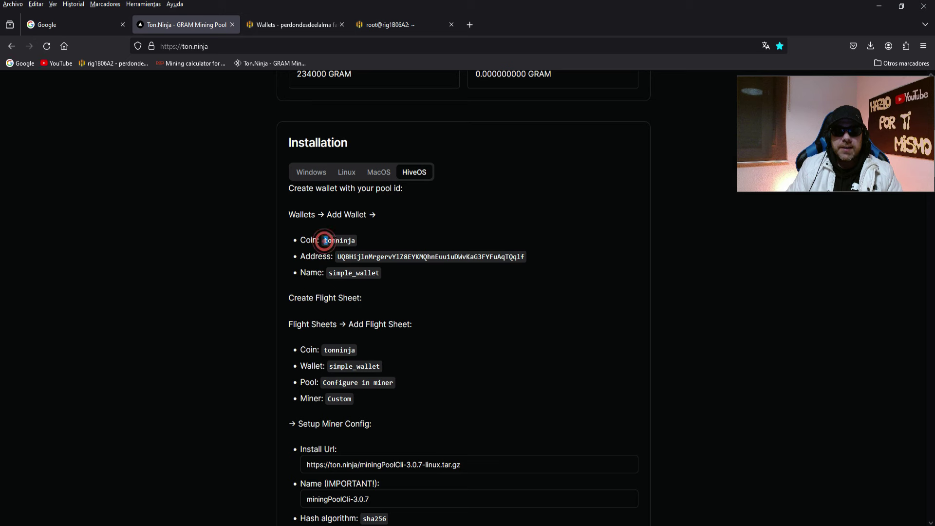
double_click(323, 241)
left_click(372, 242)
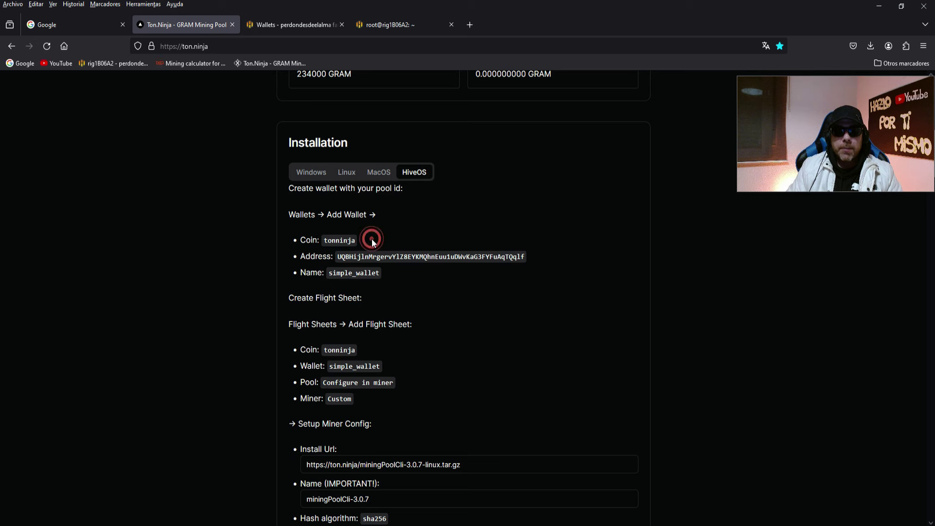
left_click(339, 256)
left_click_drag(339, 256, 559, 259)
key("ctrl+c")
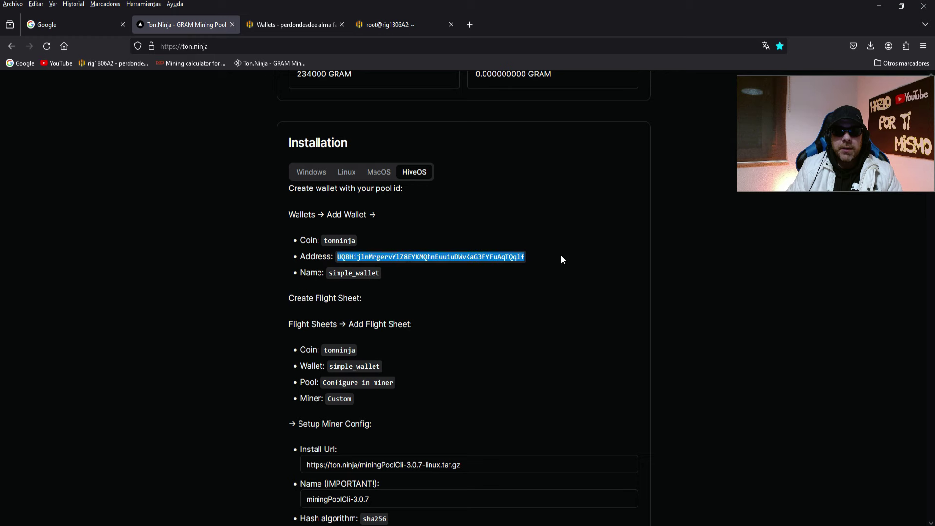
left_click(292, 24)
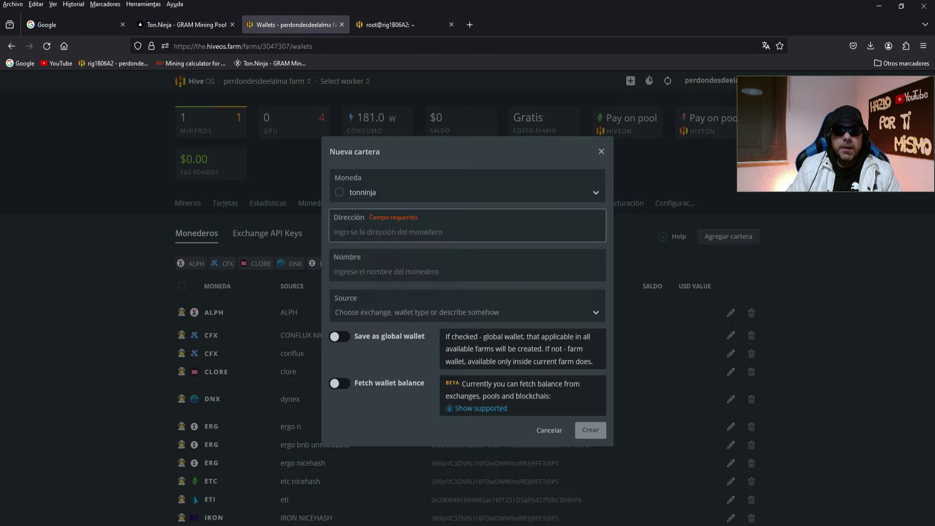
right_click(348, 232)
left_click(376, 307)
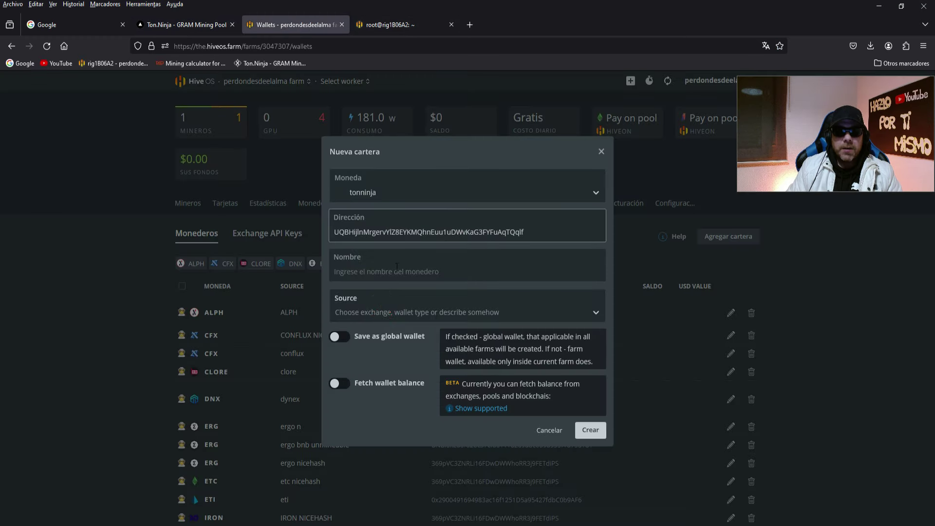
Name the wallet "gram tonninja", create it and check its entry in the wallet list.
left_click(361, 271)
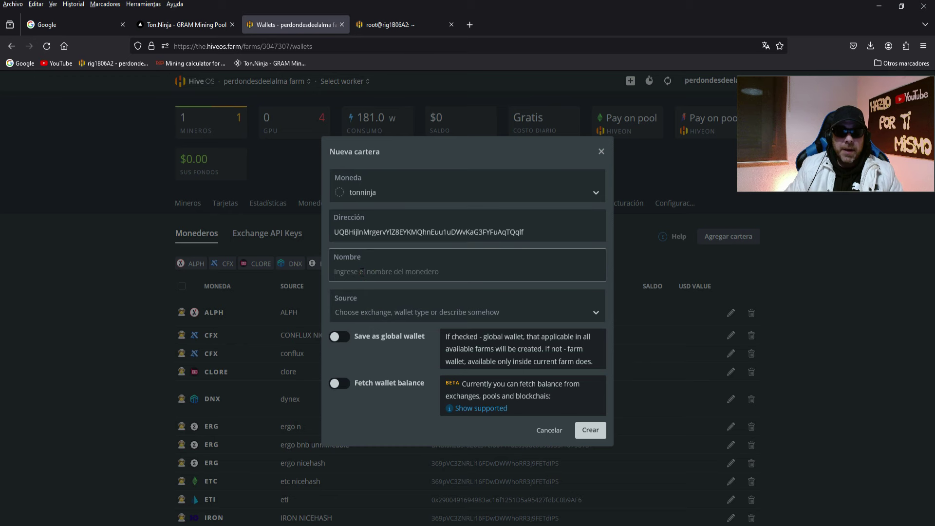
type("gram")
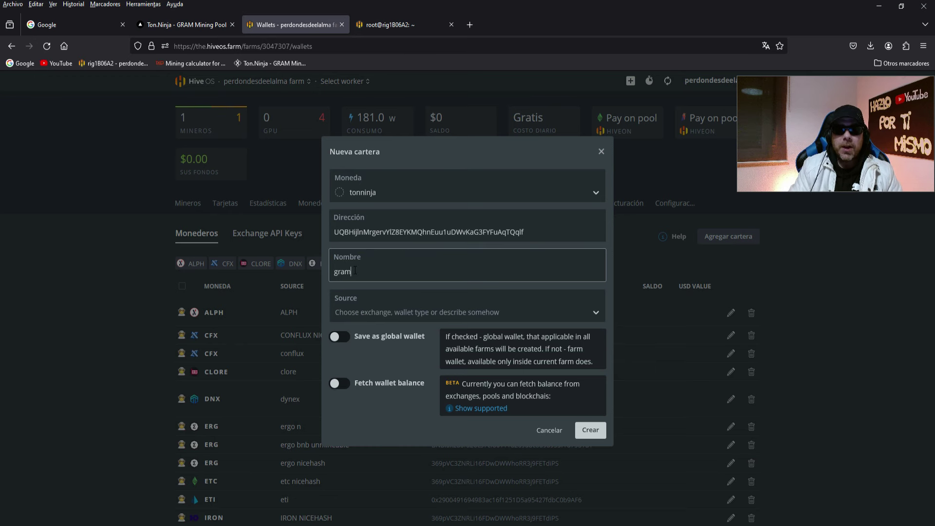
type("to")
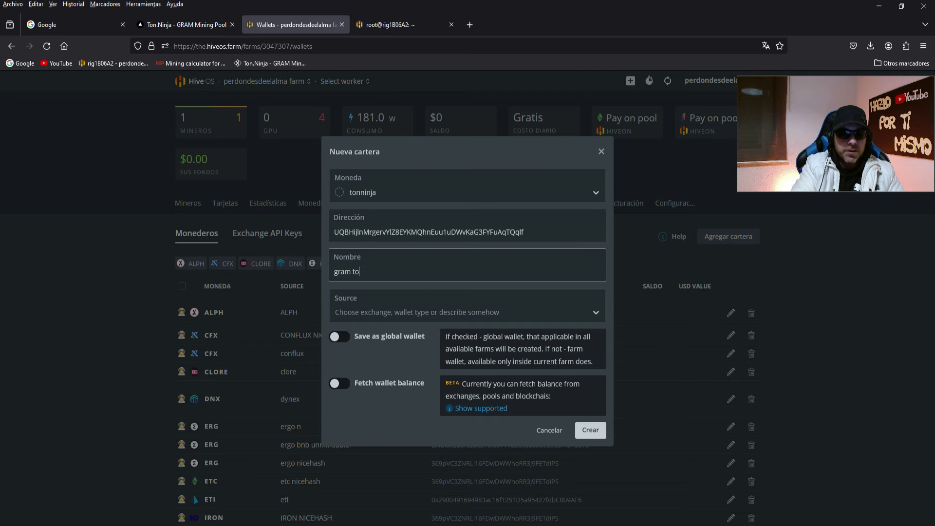
type("nninja")
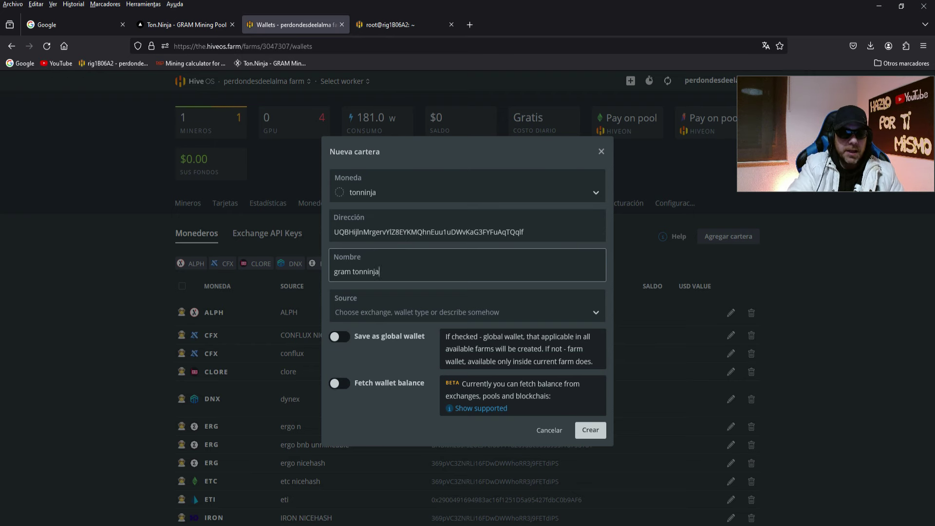
left_click(590, 430)
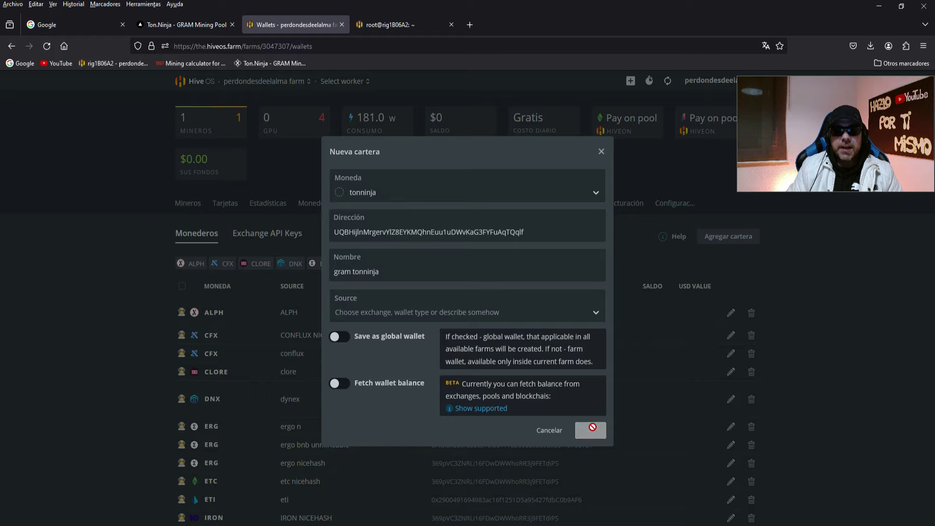
scroll(825, 411, "down", 20)
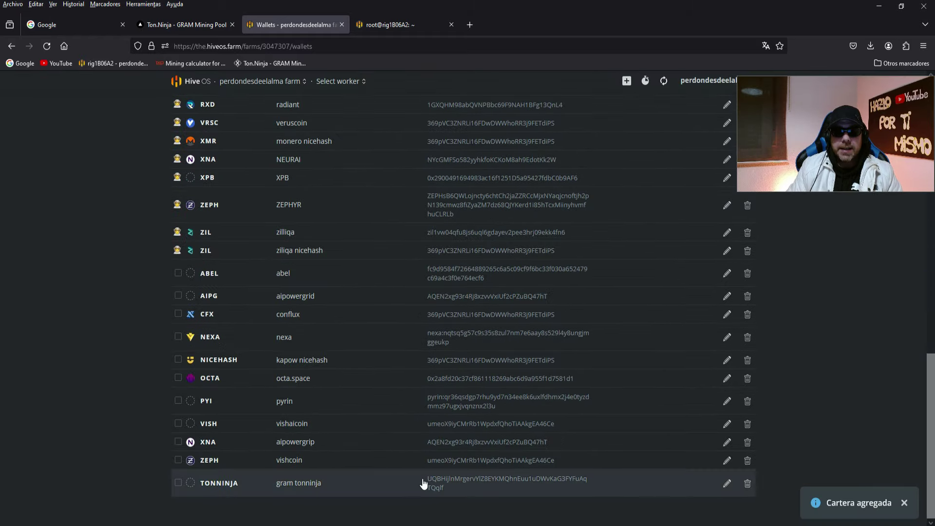
Start a new flight sheet with coin tonninja, wallet "gram tonninja" and the pool set to "Configurar en minero".
scroll(424, 481, "up", 20)
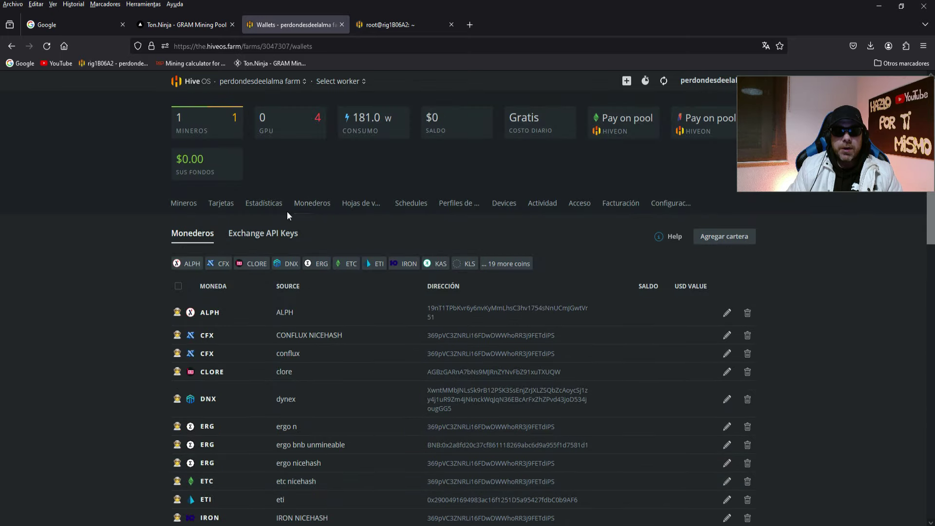
left_click(363, 205)
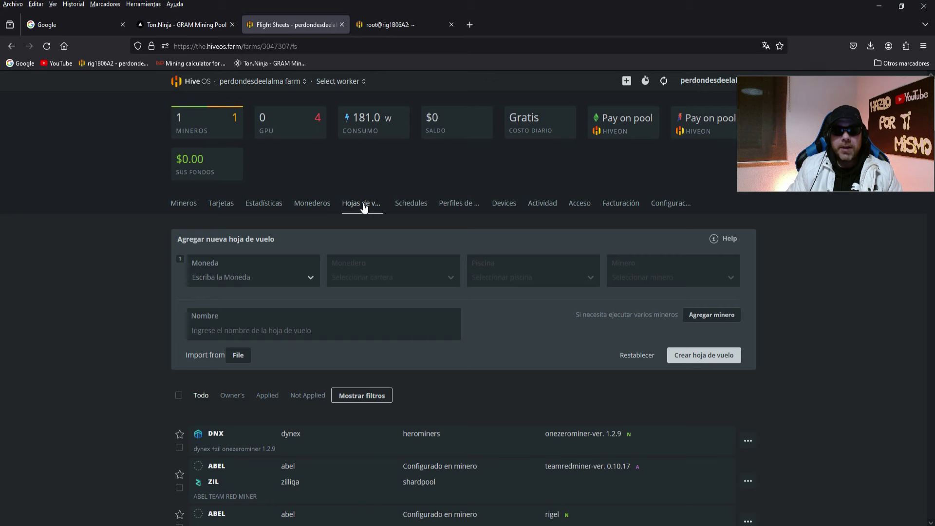
left_click(269, 276)
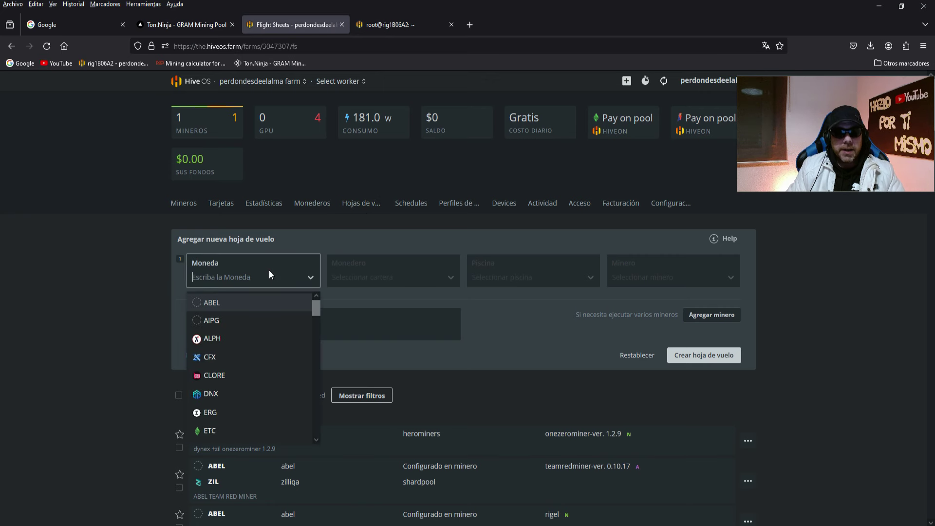
type("t")
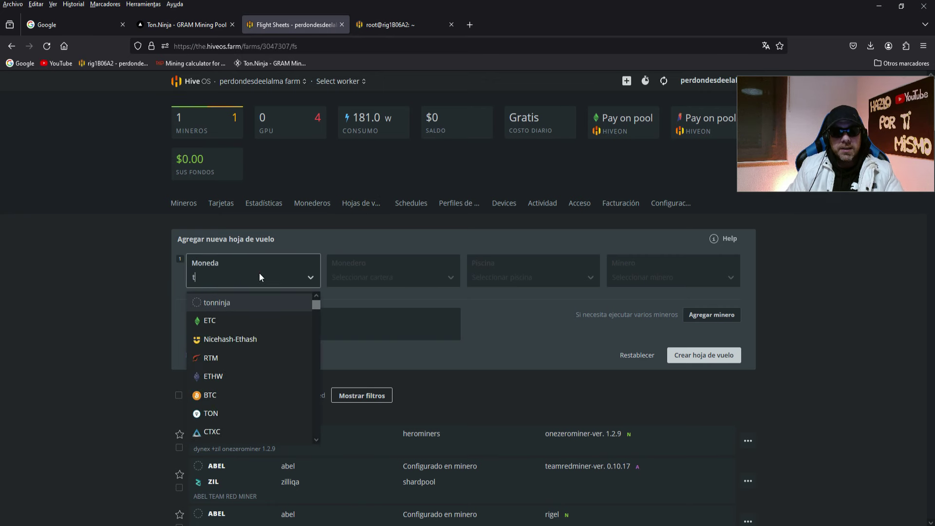
left_click(218, 303)
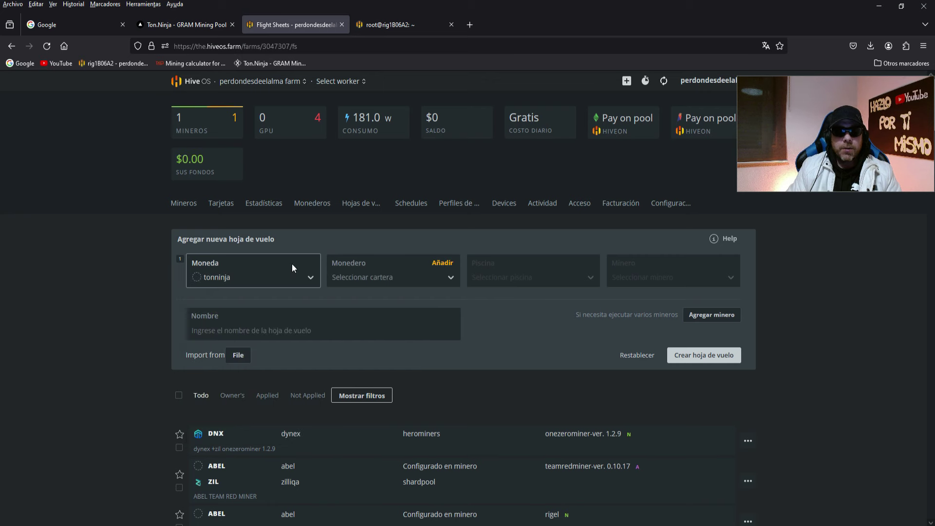
left_click(416, 279)
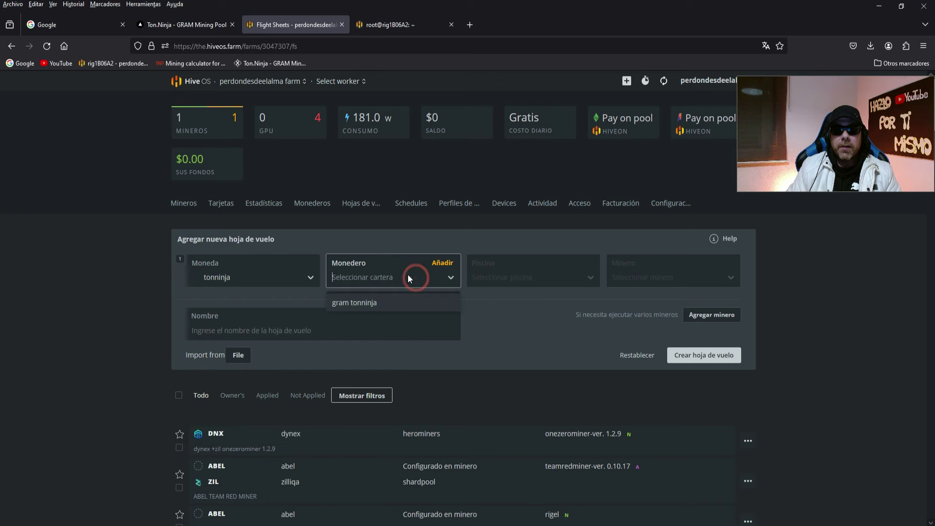
left_click(354, 303)
left_click(577, 277)
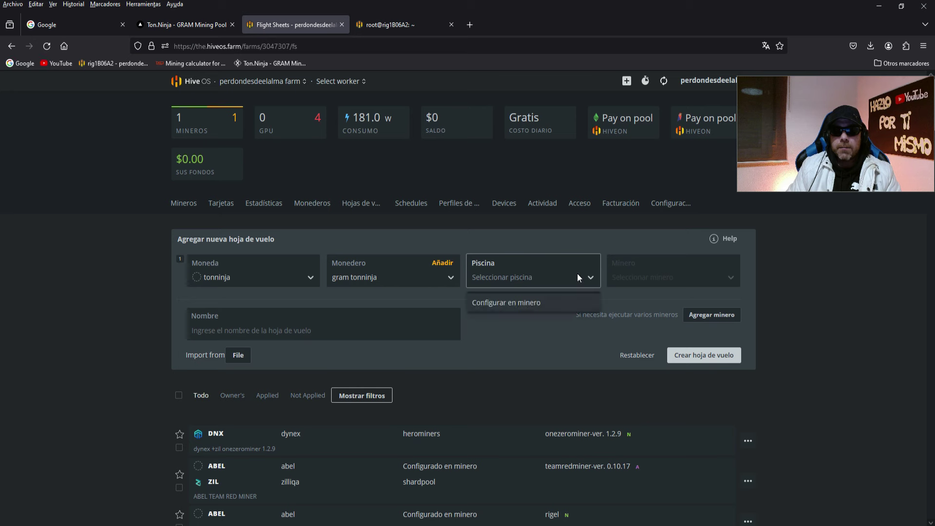
left_click(516, 306)
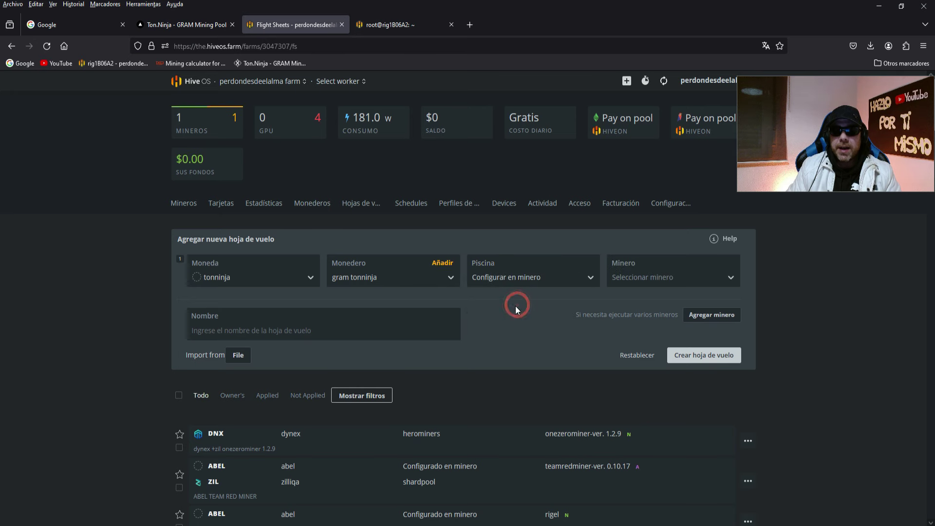
Choose Custom as the flight sheet's miner and open its miner configuration.
left_click(723, 276)
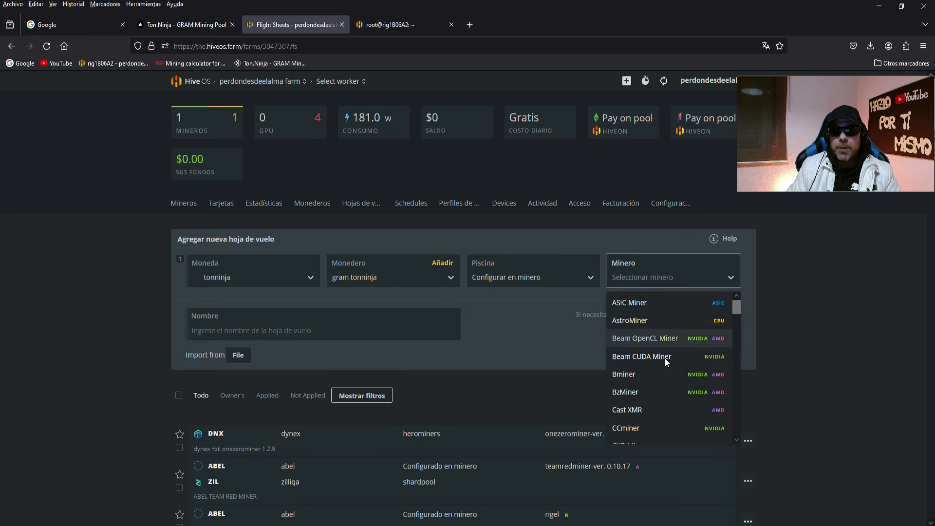
scroll(665, 358, "down", 1)
scroll(661, 369, "down", 2)
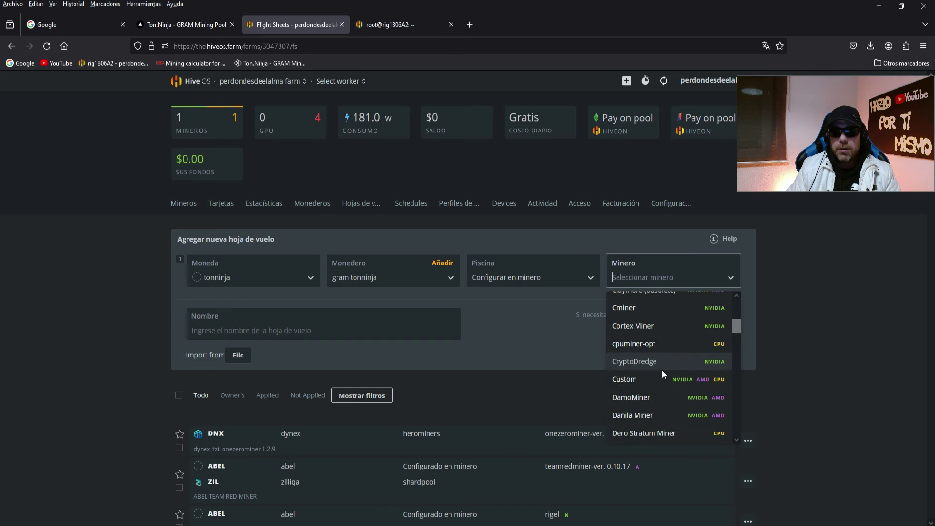
left_click(626, 379)
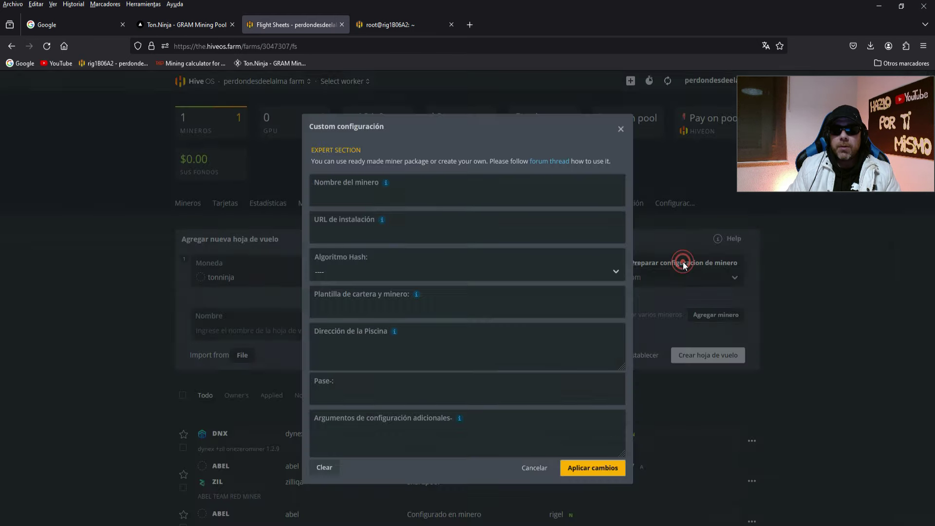
left_click(683, 263)
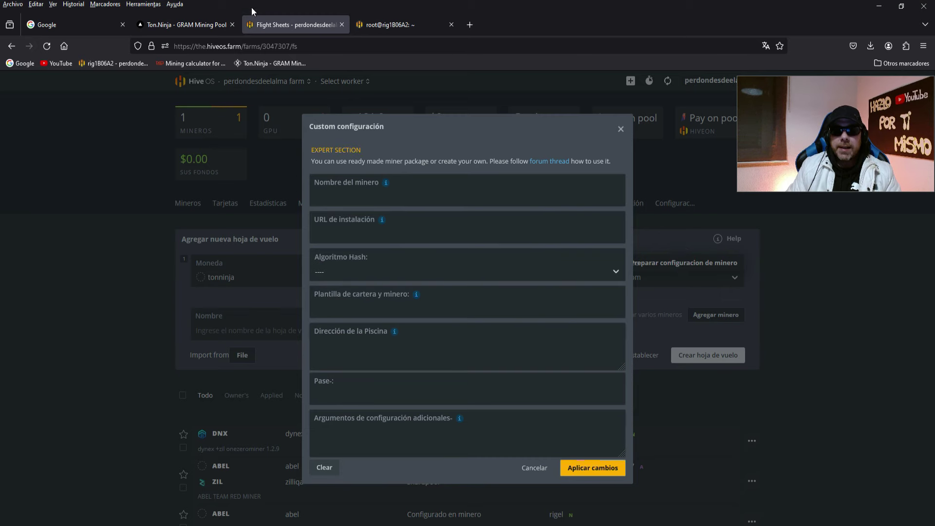
left_click(180, 24)
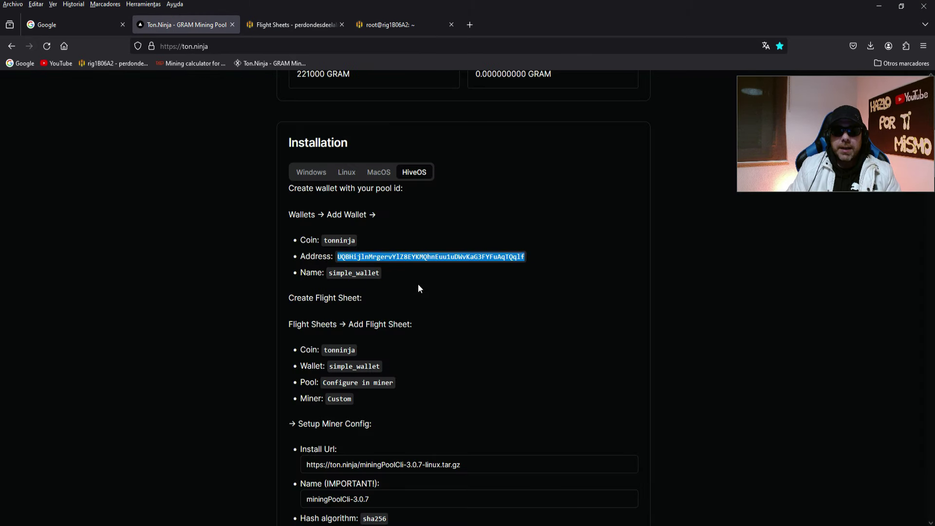
scroll(368, 272, "down", 3)
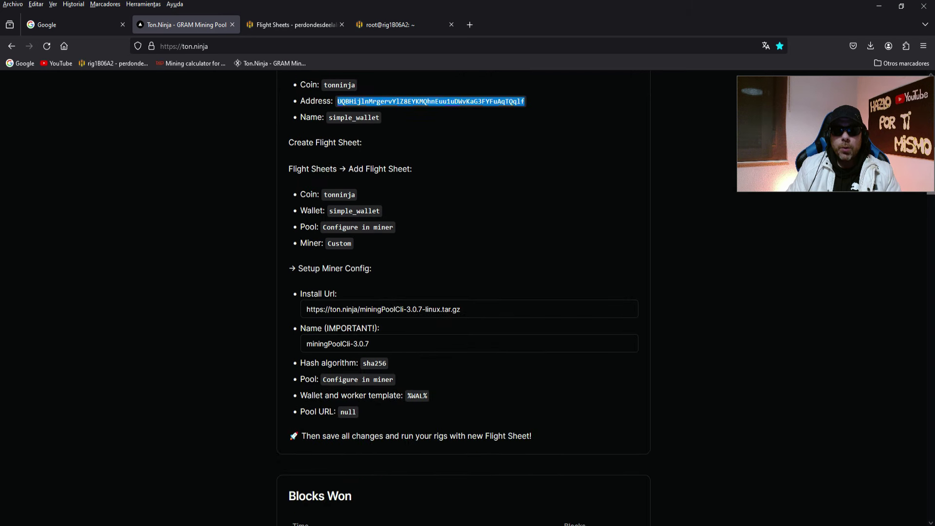
left_click(374, 309)
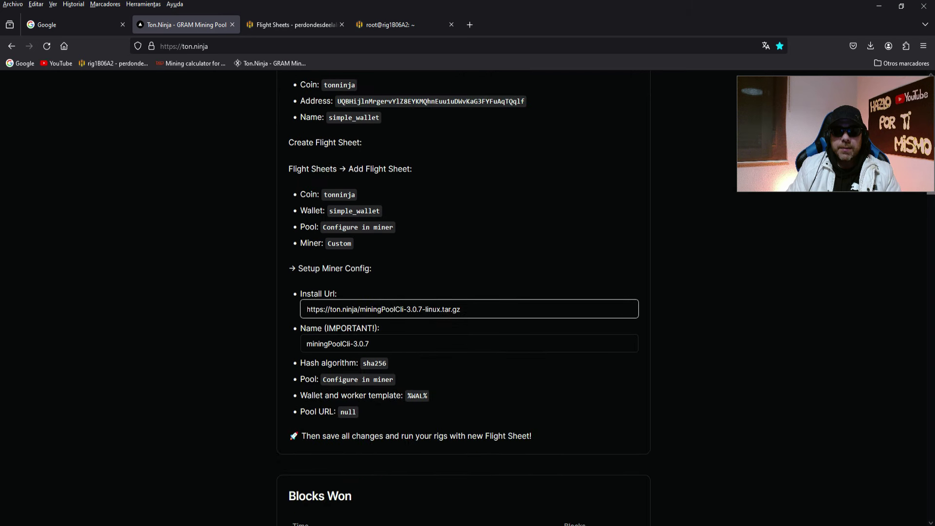
left_click_drag(306, 309, 508, 315)
key("ctrl+c")
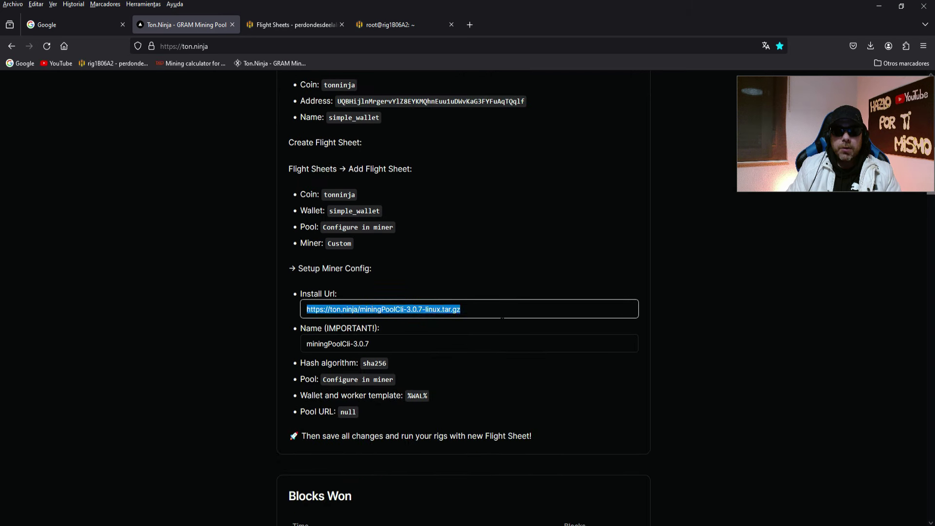
right_click(442, 307)
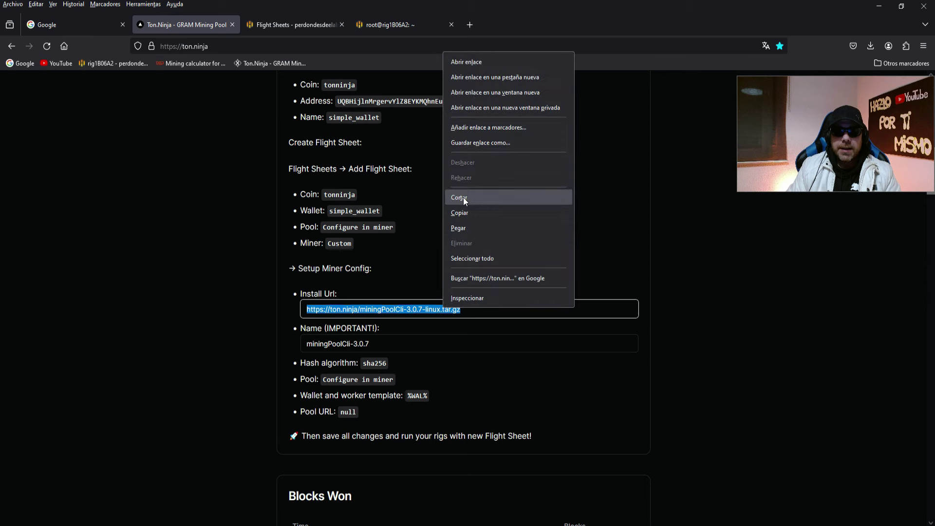
left_click(463, 212)
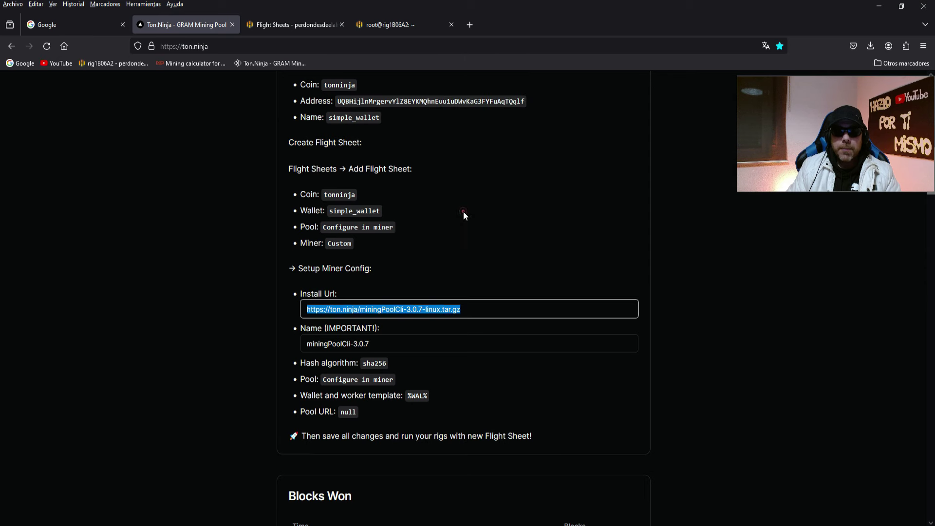
Paste the copied URL into the custom miner's install URL and check the miner name miningPoolCli-3.0.7.
left_click(287, 25)
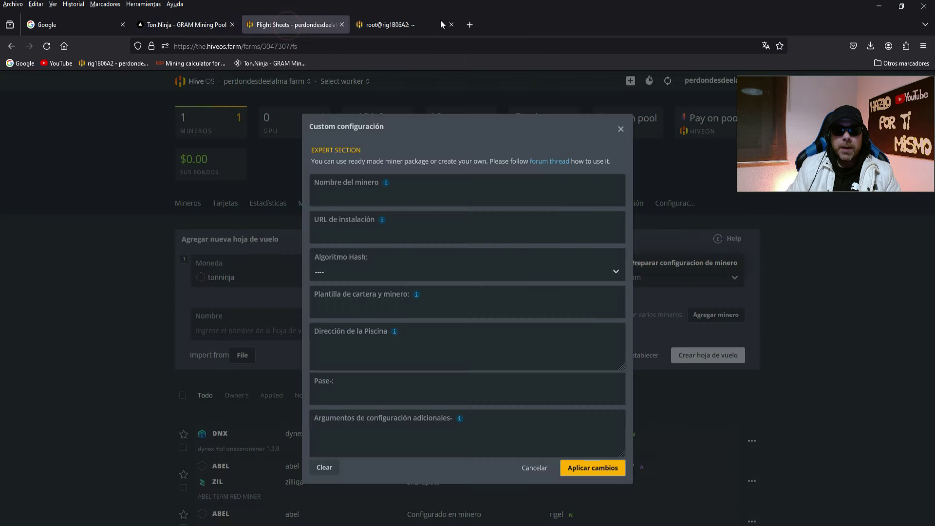
left_click(328, 235)
right_click(324, 234)
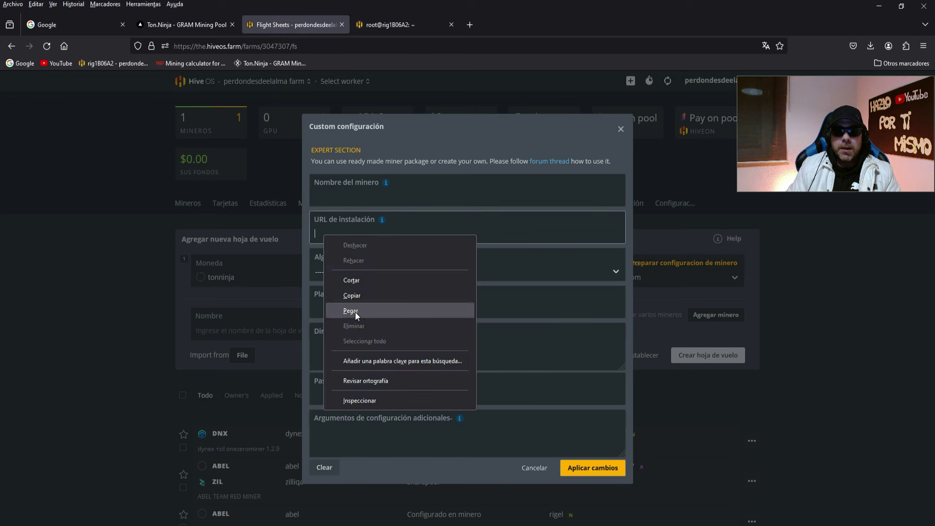
left_click(355, 311)
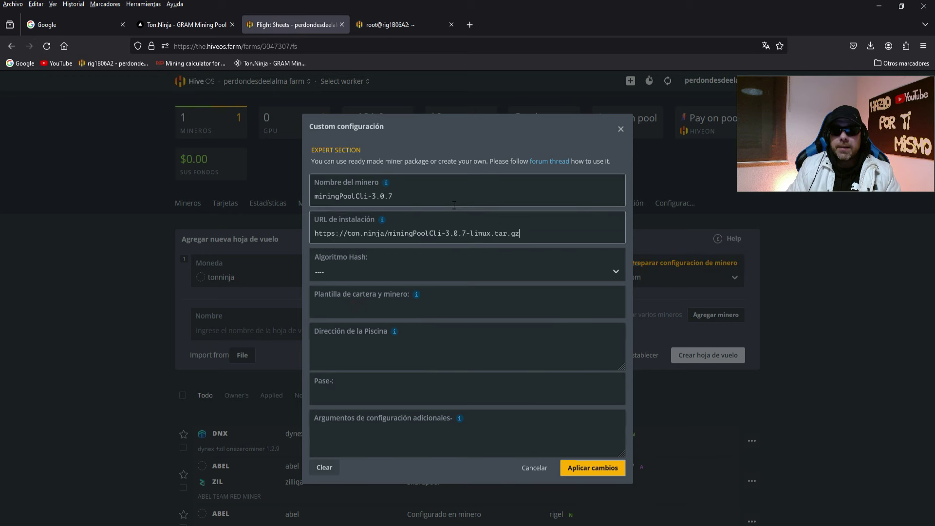
left_click_drag(316, 197, 396, 196)
left_click(396, 196)
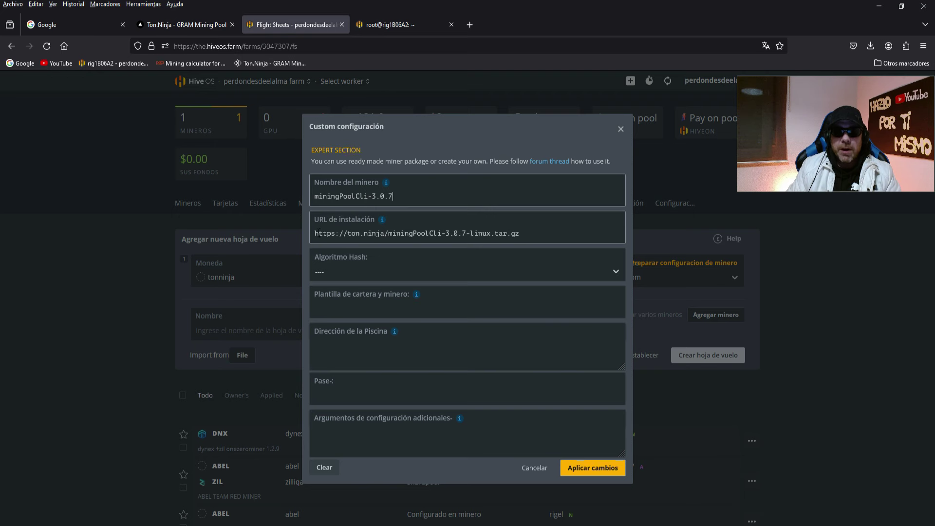
triple_click(314, 196)
left_click(408, 196)
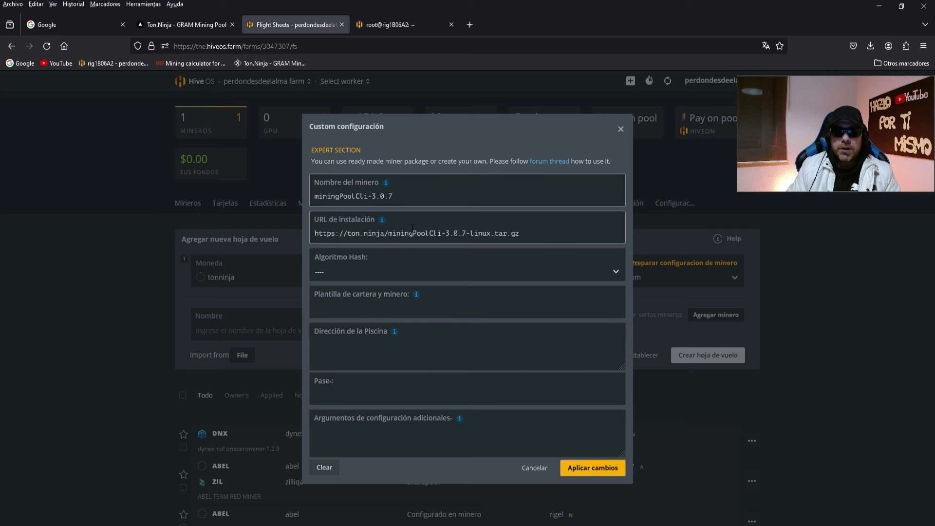
Set the custom miner's hash algorithm to sha256.
left_click(615, 273)
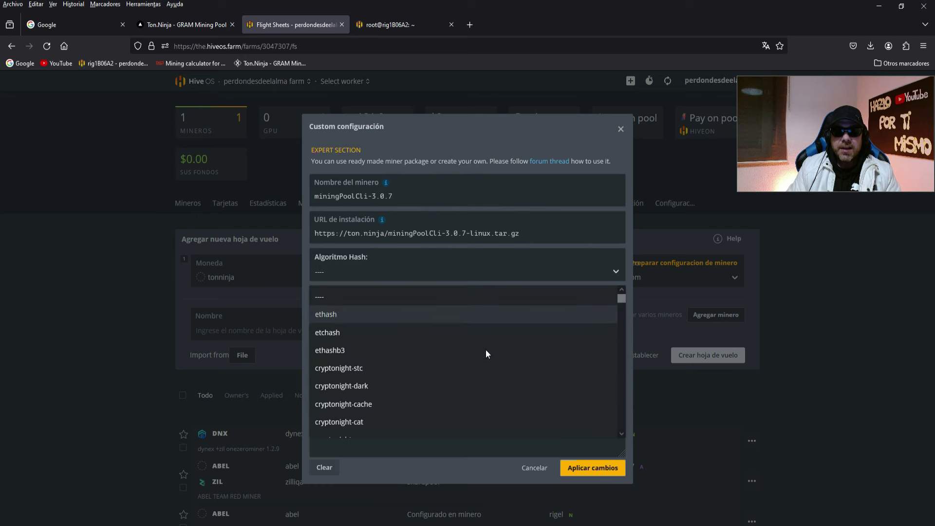
type("s")
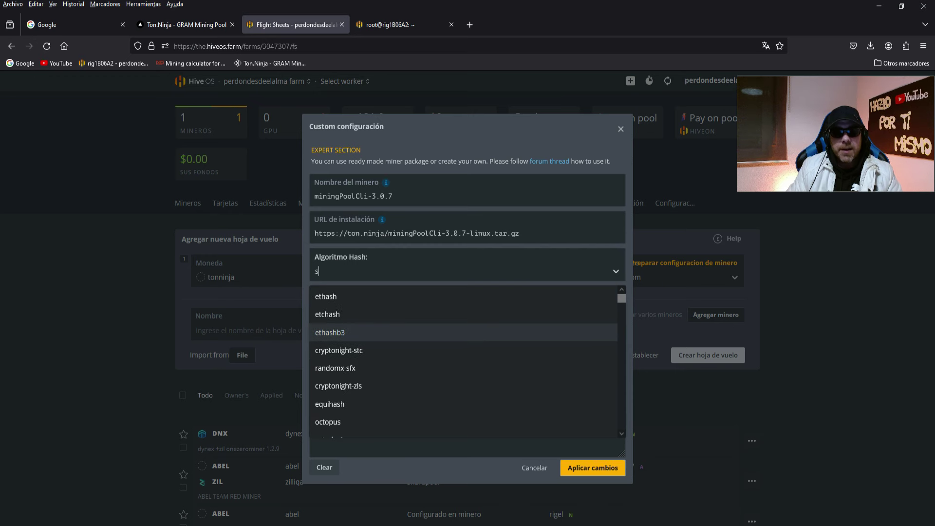
type("ha")
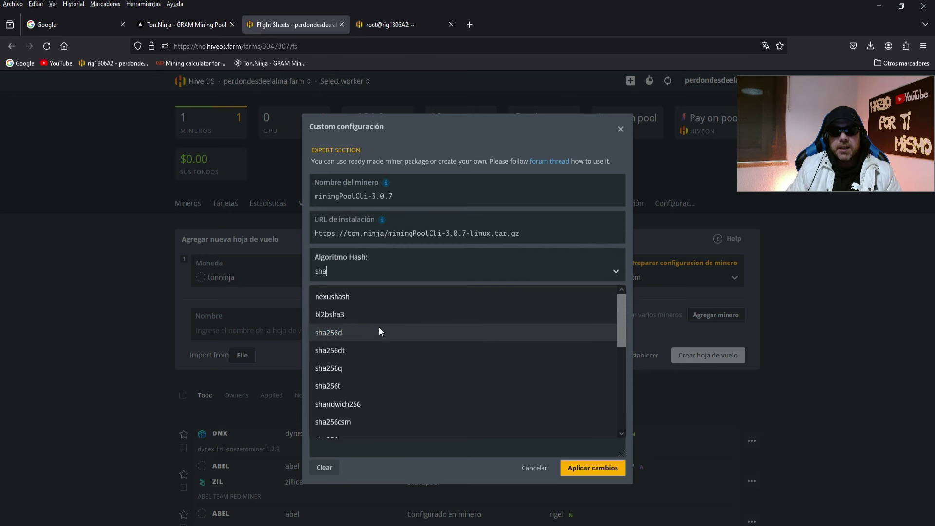
scroll(381, 331, "down", 3)
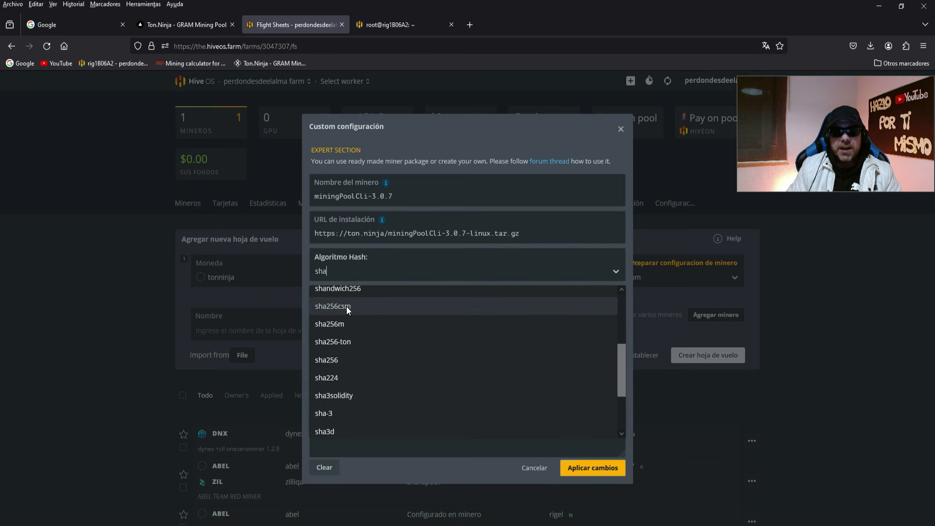
left_click(331, 359)
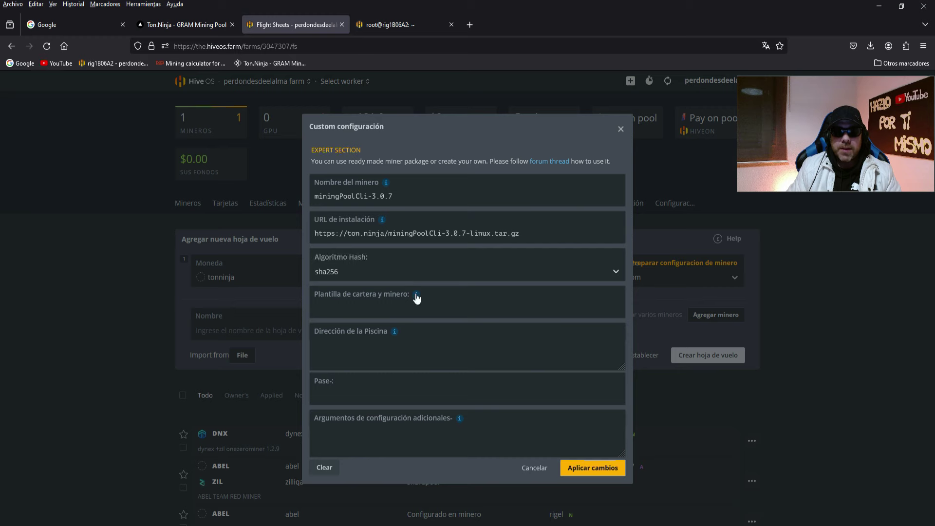
Copy %WAL% from the Ton.Ninja instructions into the custom miner's wallet and worker template.
left_click(190, 26)
left_click(421, 392)
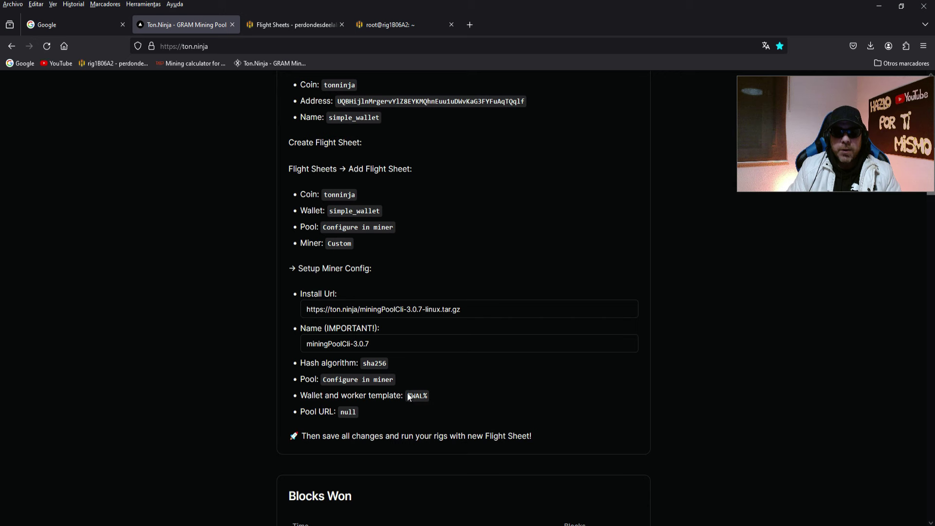
left_click_drag(408, 396, 428, 395)
right_click(420, 395)
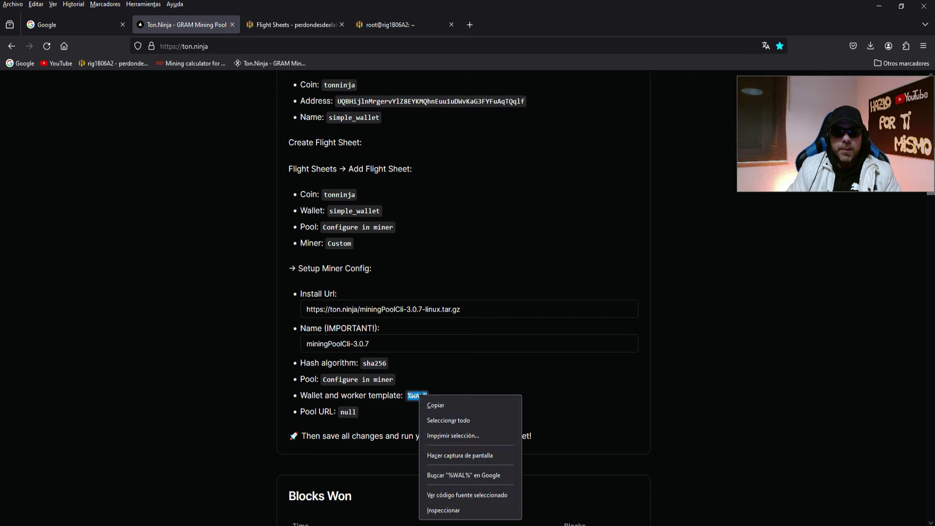
left_click(441, 403)
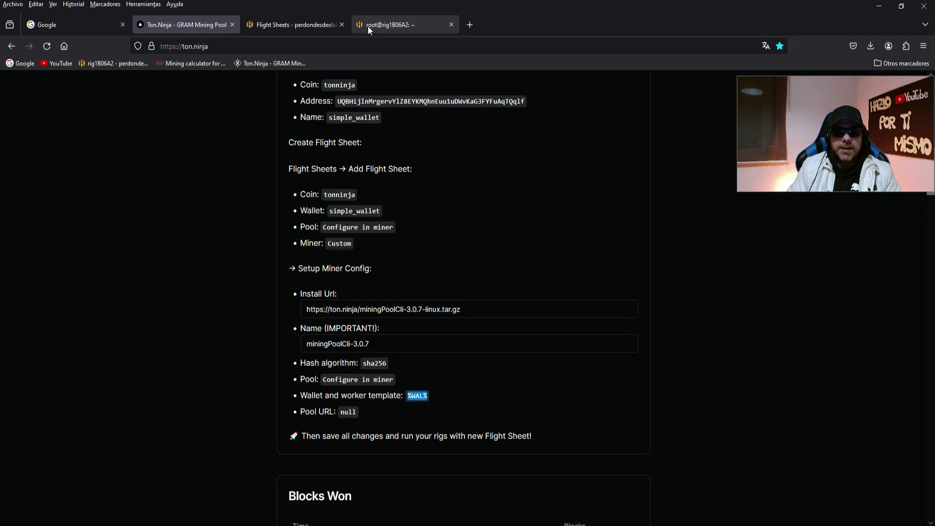
left_click(303, 25)
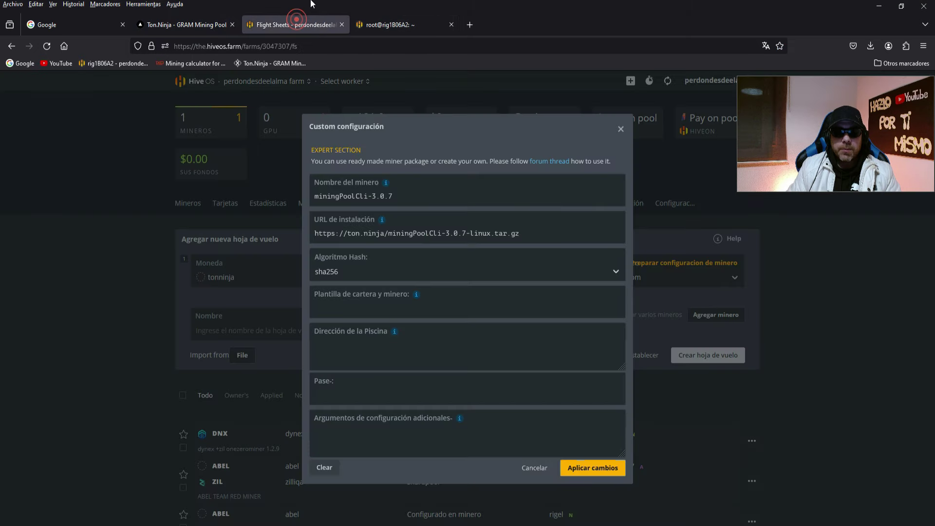
left_click(334, 304)
right_click(335, 307)
left_click(362, 384)
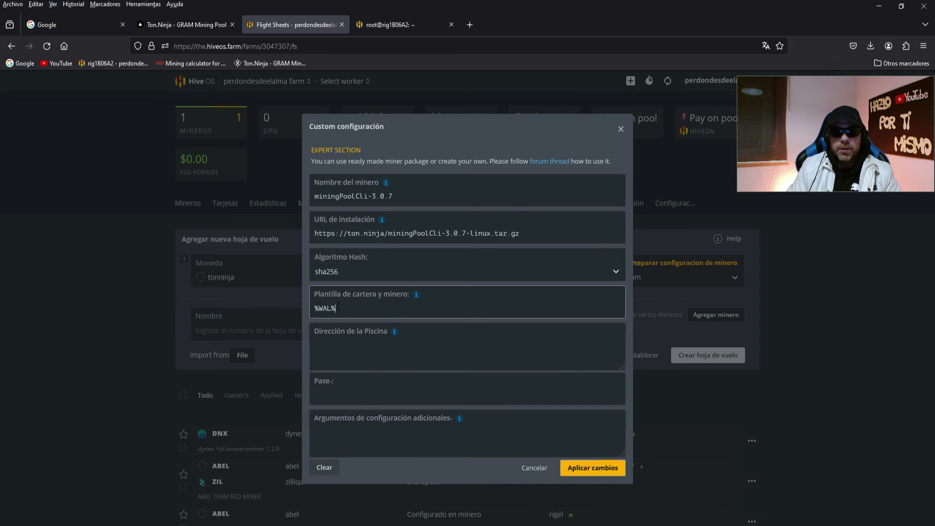
Copy the pool URL value null from Ton.Ninja into the custom miner's pool address and apply the configuration.
left_click(179, 28)
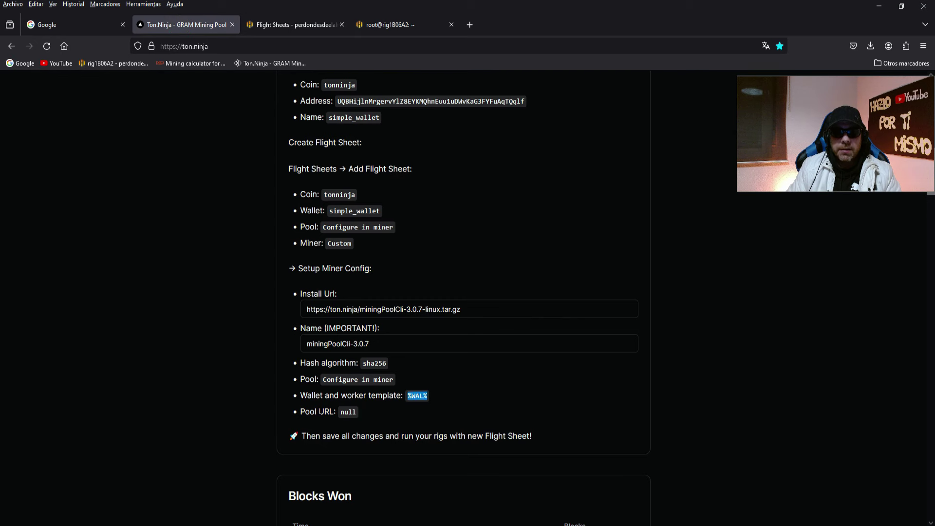
left_click_drag(319, 411, 330, 412)
double_click(347, 412)
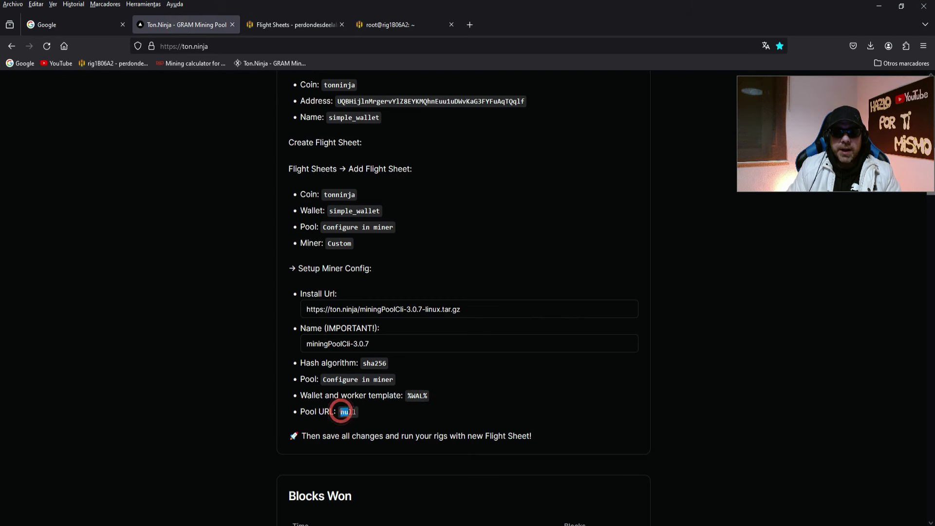
right_click(348, 413)
left_click(357, 421)
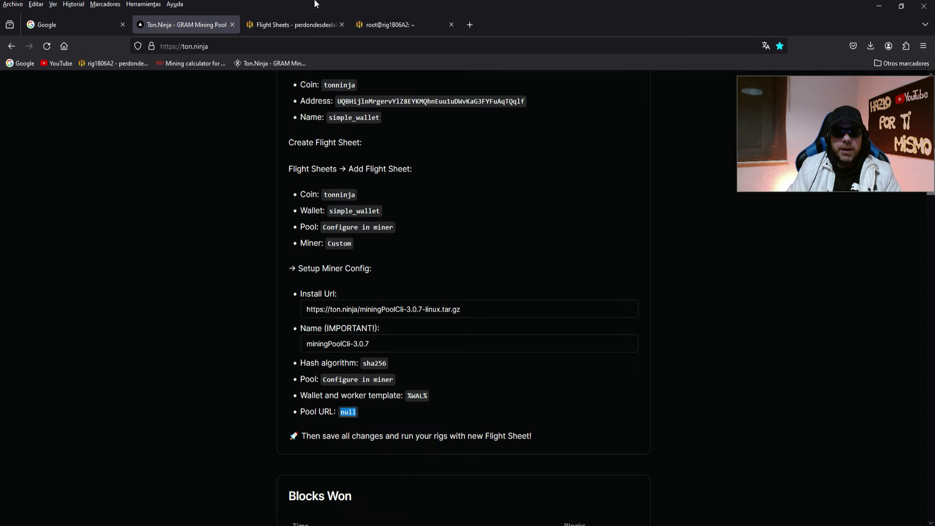
left_click(293, 21)
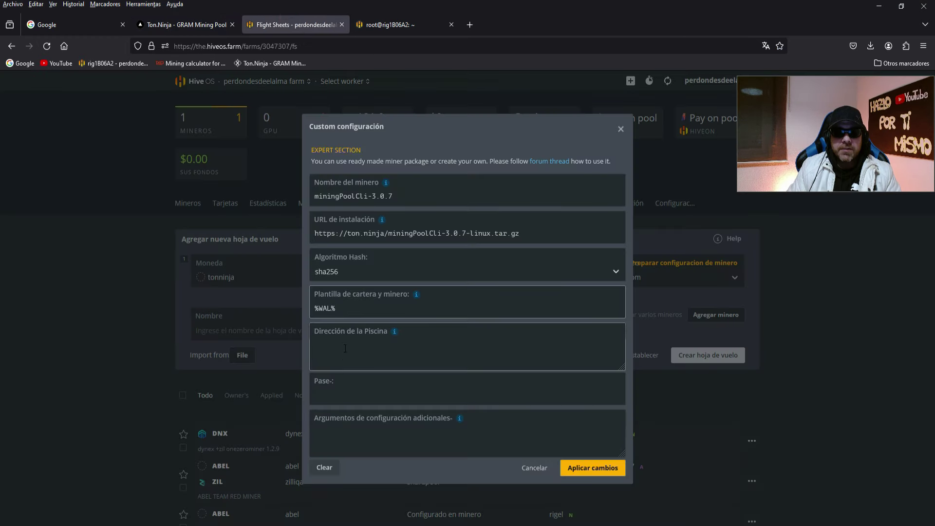
left_click(326, 341)
right_click(325, 342)
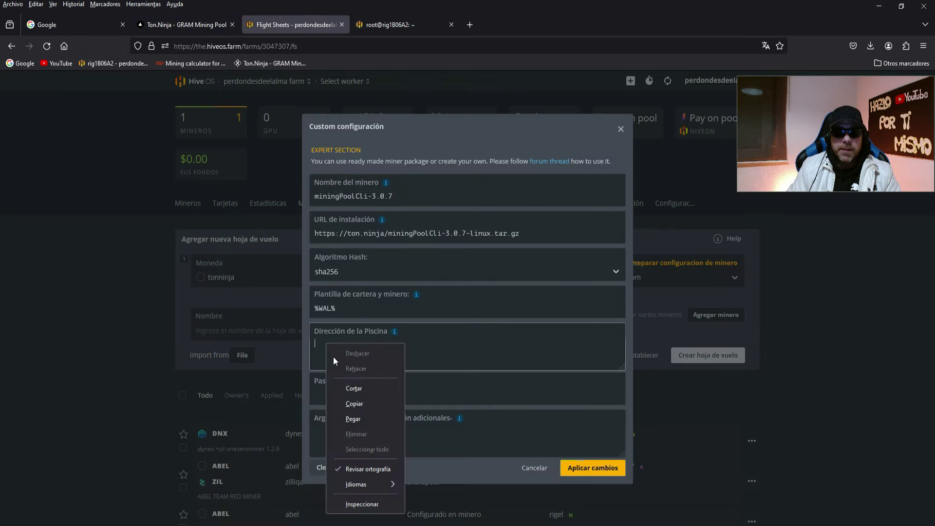
left_click(352, 422)
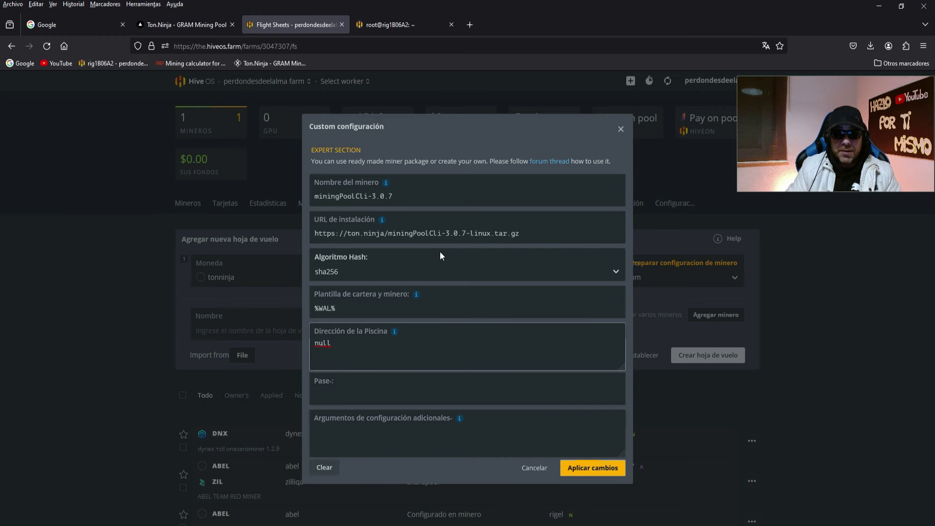
left_click(599, 473)
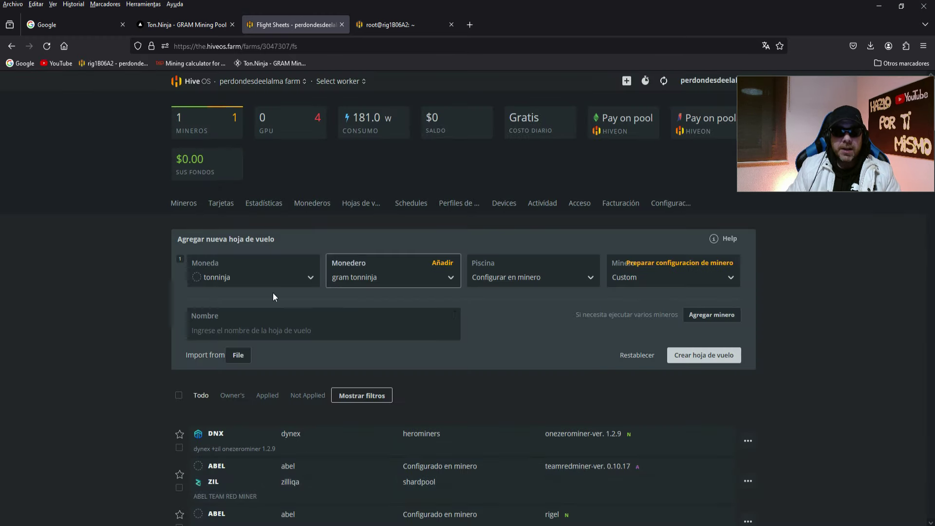
Name the flight sheet "gram tonninja" and create it.
left_click(234, 329)
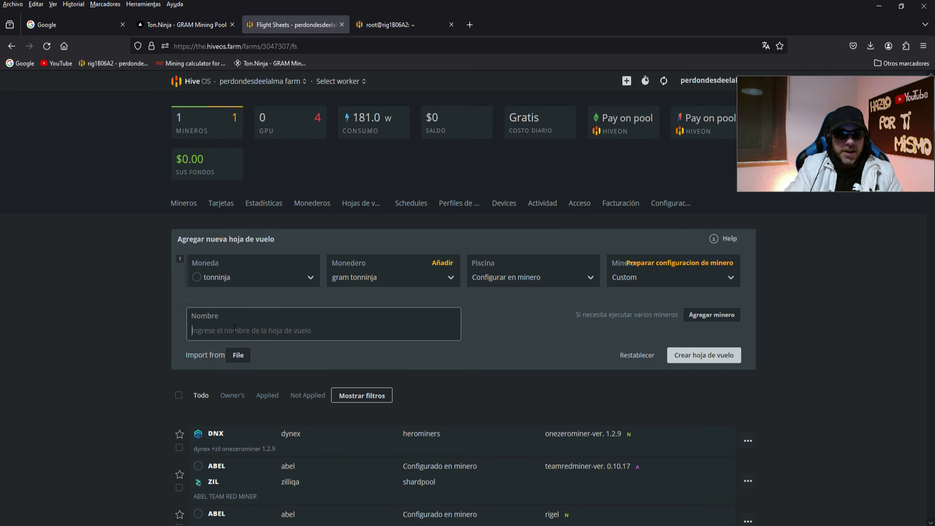
type("tonninj")
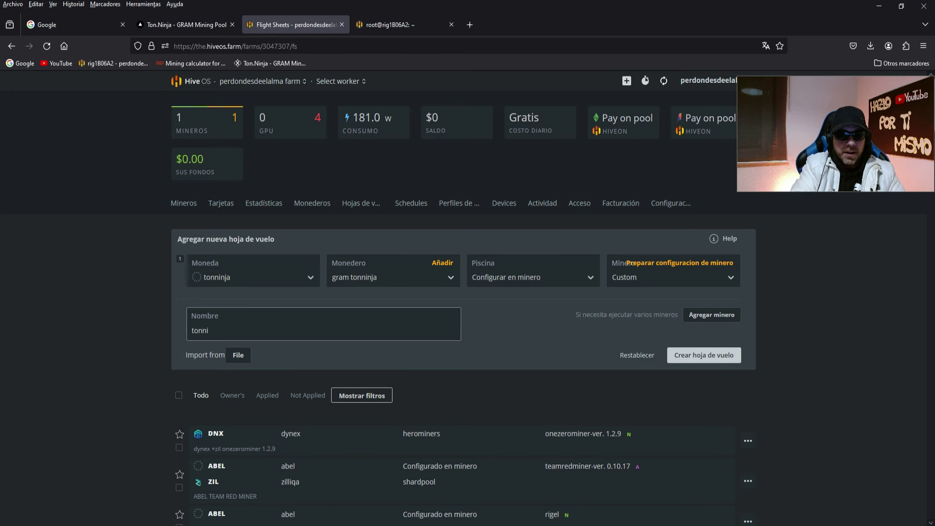
key("BackSpace")
key("BackSpace")
key("BackSpace")
key("BackSpace")
key("BackSpace")
key("BackSpace")
key("BackSpace")
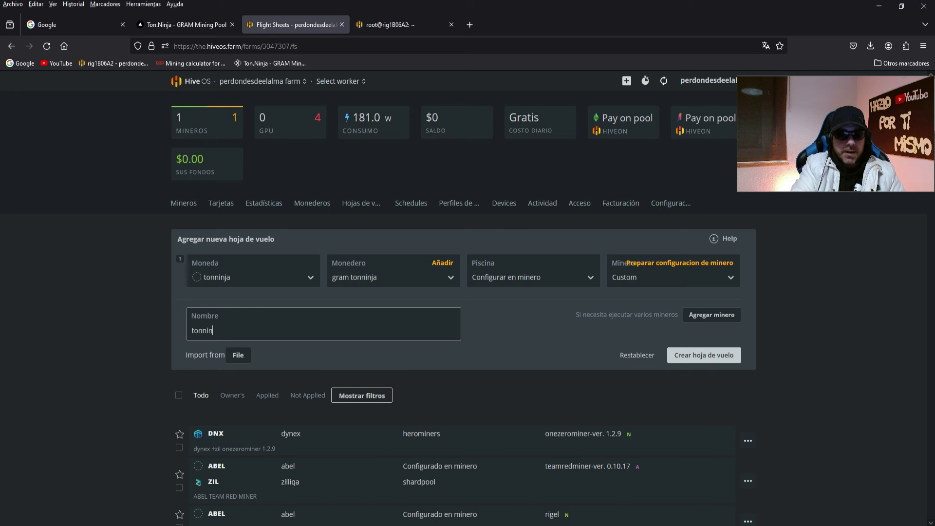
type("gra")
type("m")
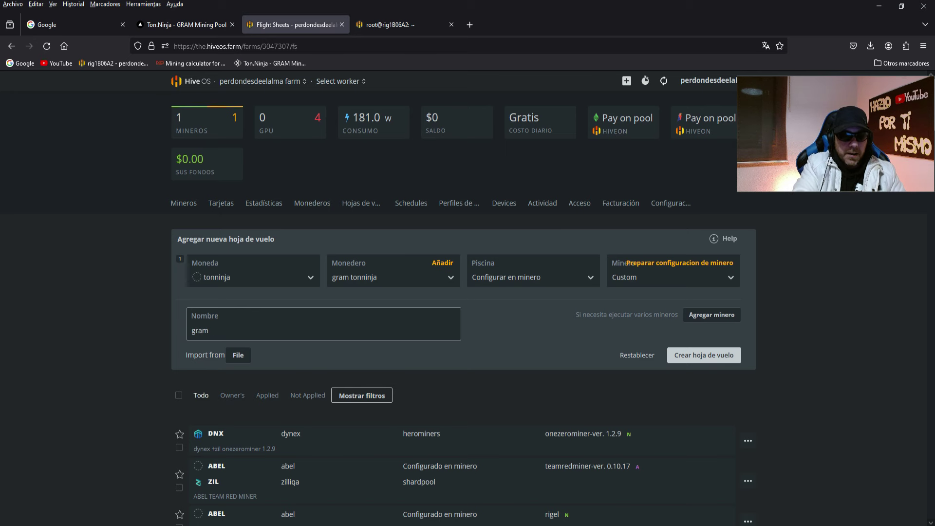
type(" toonn")
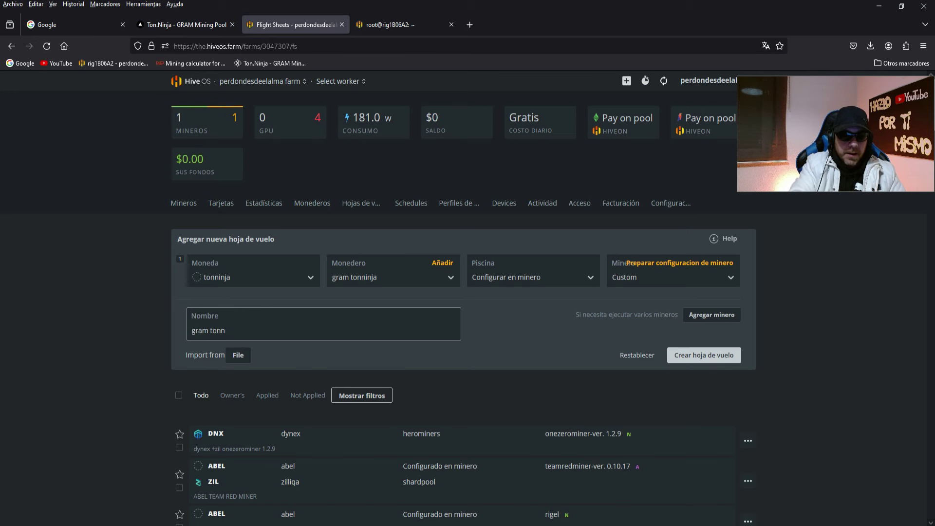
type("inja")
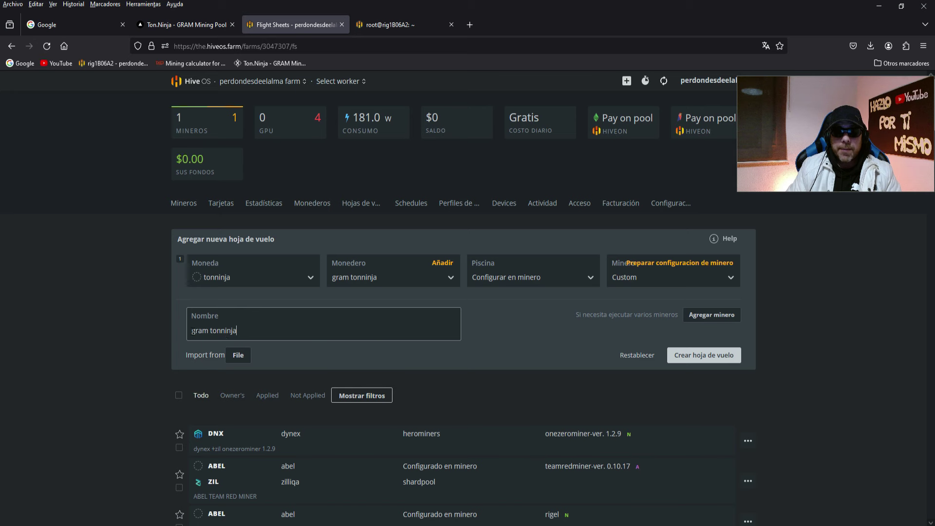
left_click_drag(192, 331, 243, 329)
left_click(246, 329)
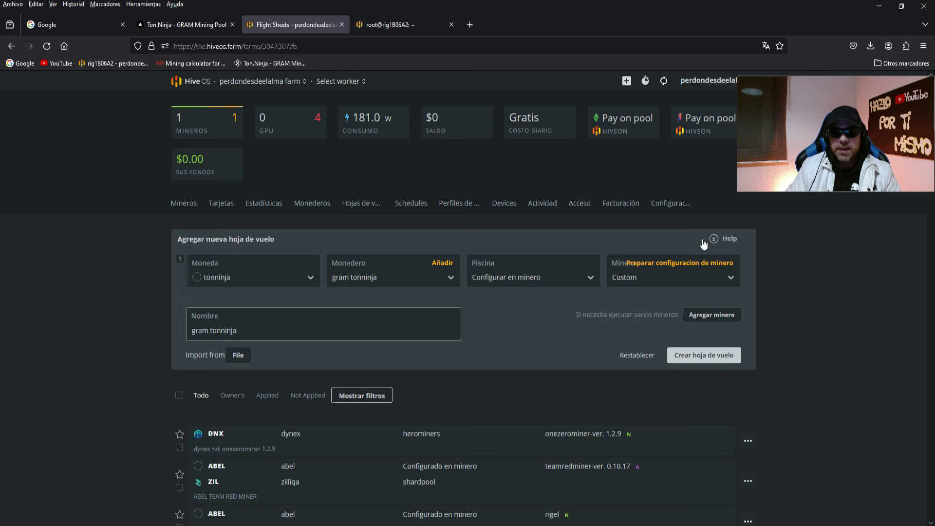
left_click(704, 355)
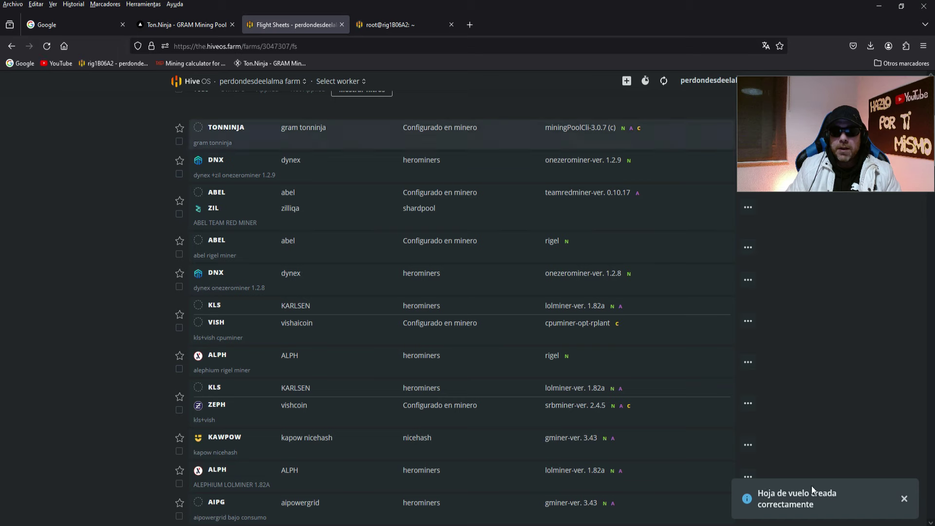
Go to the farm's workers and open rig1B06A2.
scroll(795, 491, "up", 1)
scroll(700, 323, "up", 5)
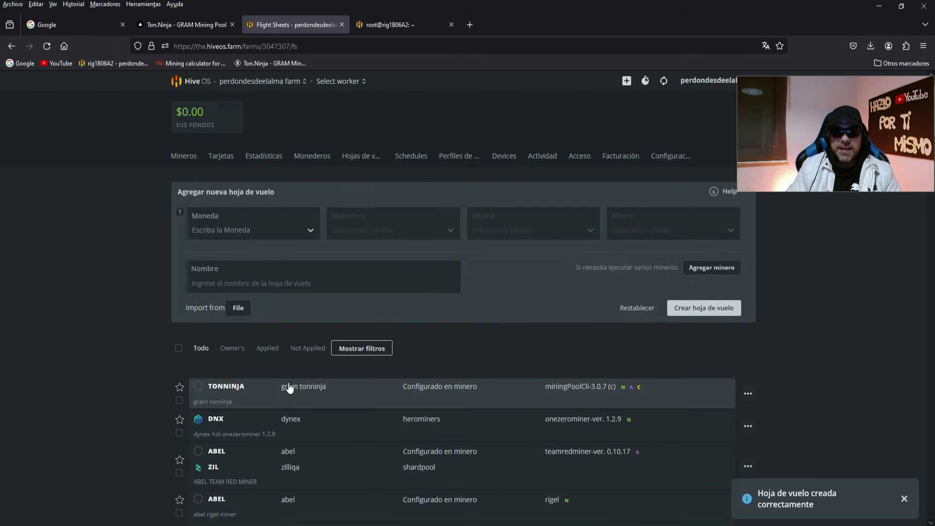
left_click(183, 155)
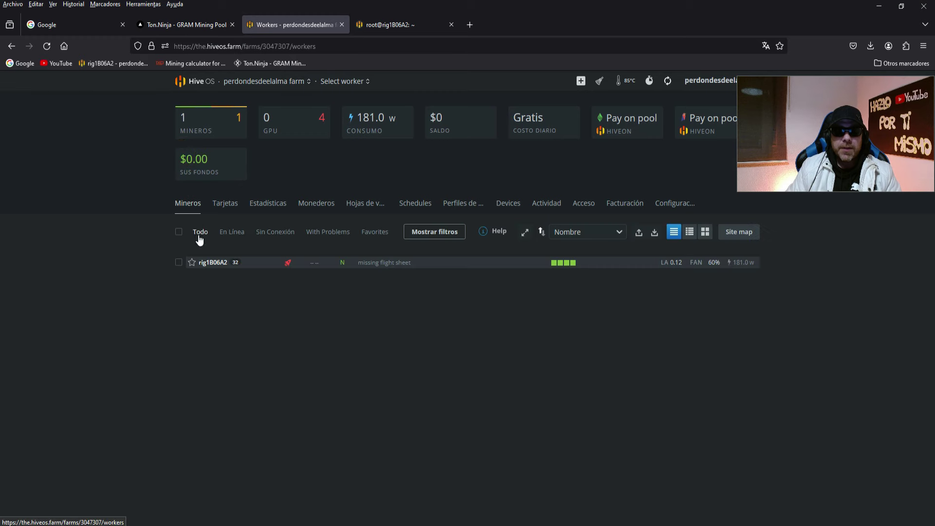
left_click(215, 262)
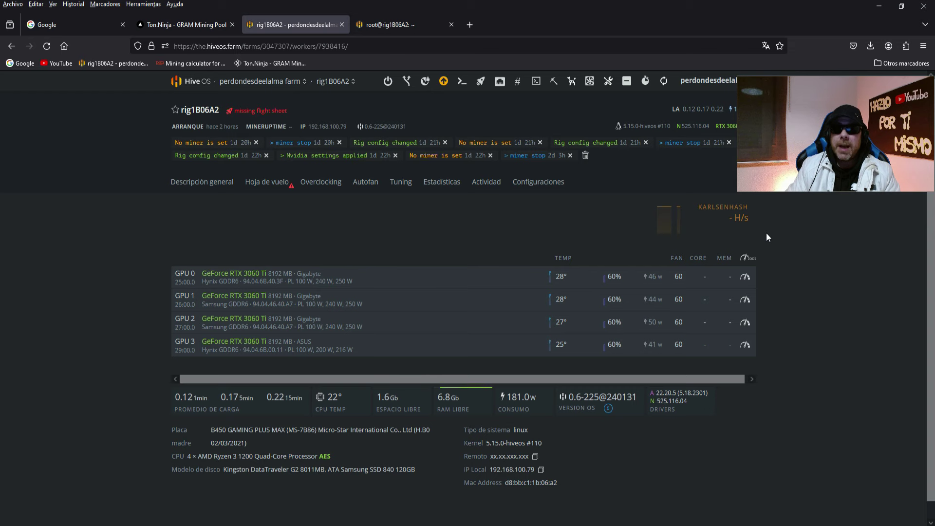
Load the popular KAS overclock preset with core 1500, memory 810 and power limit 150 for GPU 0.
left_click(745, 278)
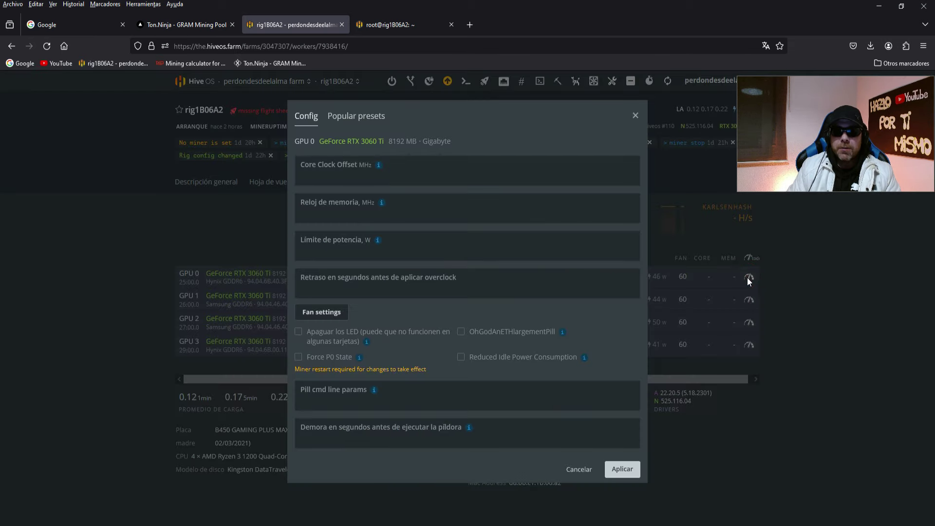
left_click(347, 118)
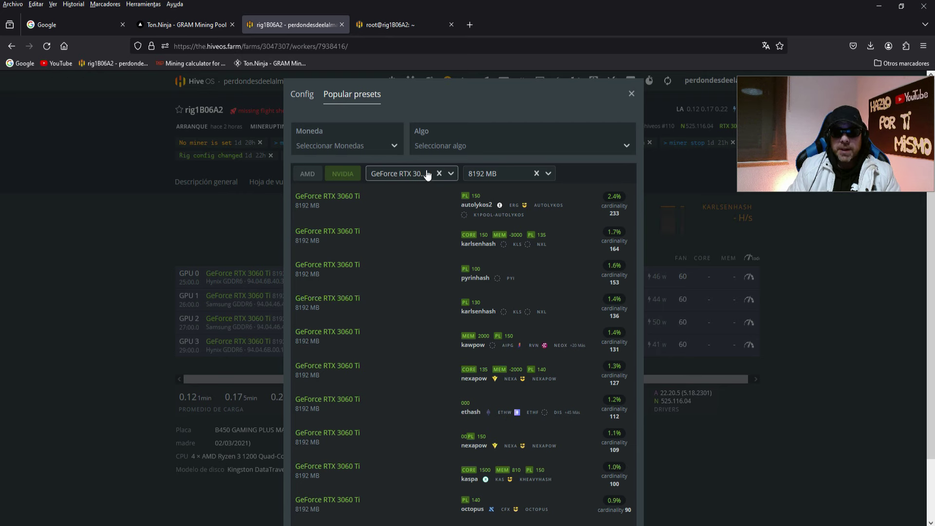
left_click(351, 141)
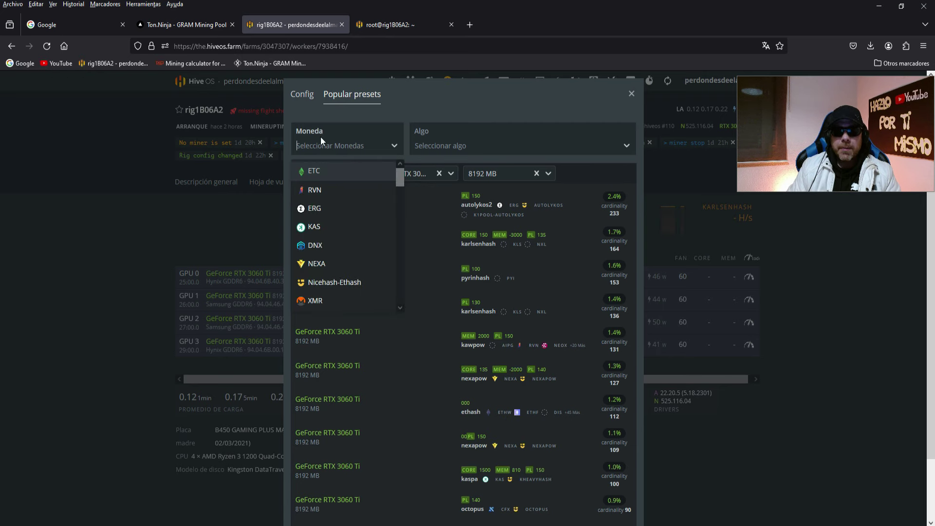
left_click(312, 227)
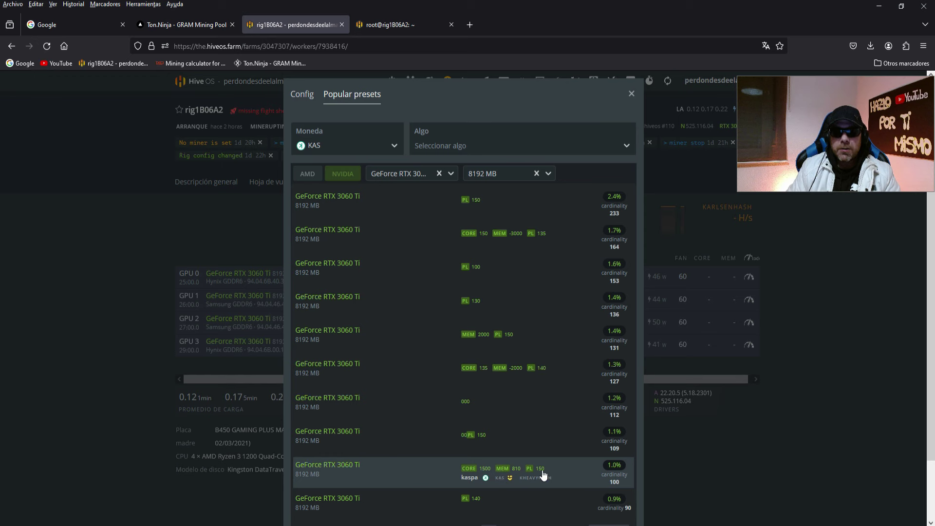
left_click(477, 470)
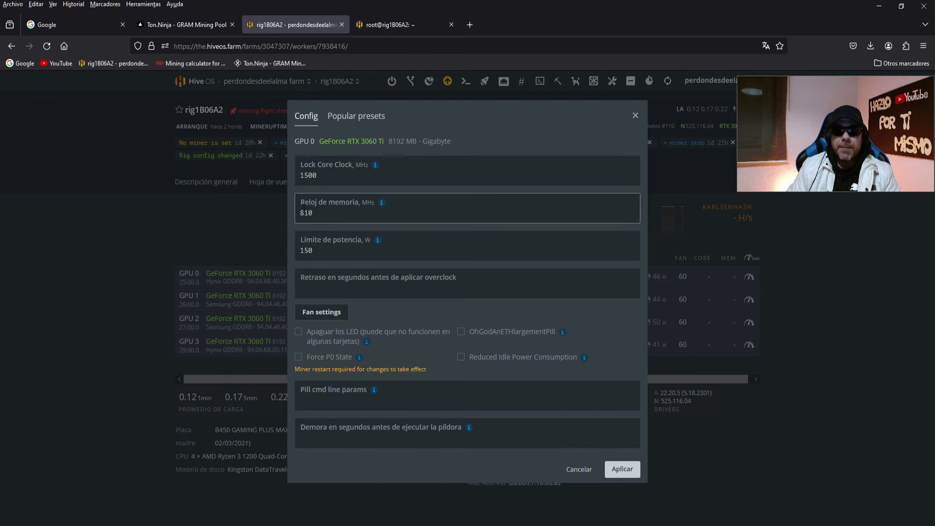
Clear GPU 0's power limit, set its fan speed to 60 % and apply the overclock settings.
double_click(305, 212)
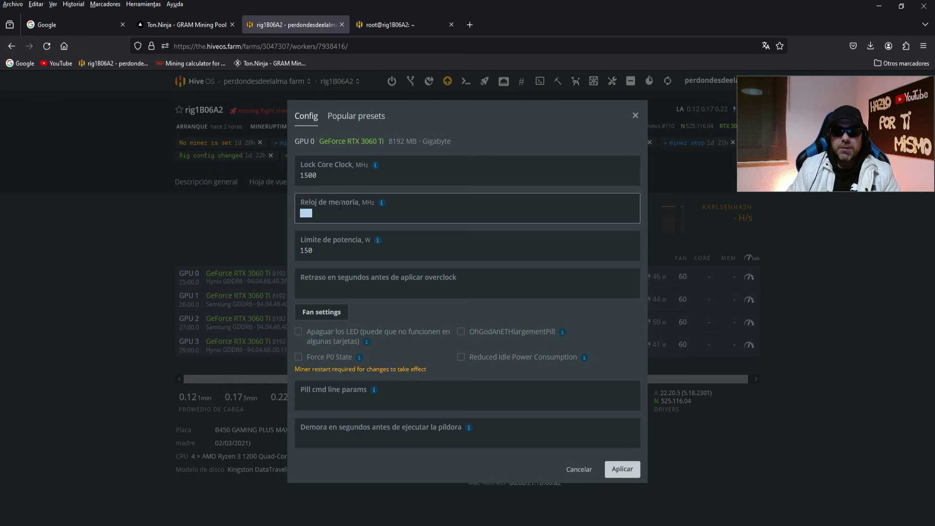
left_click(340, 205)
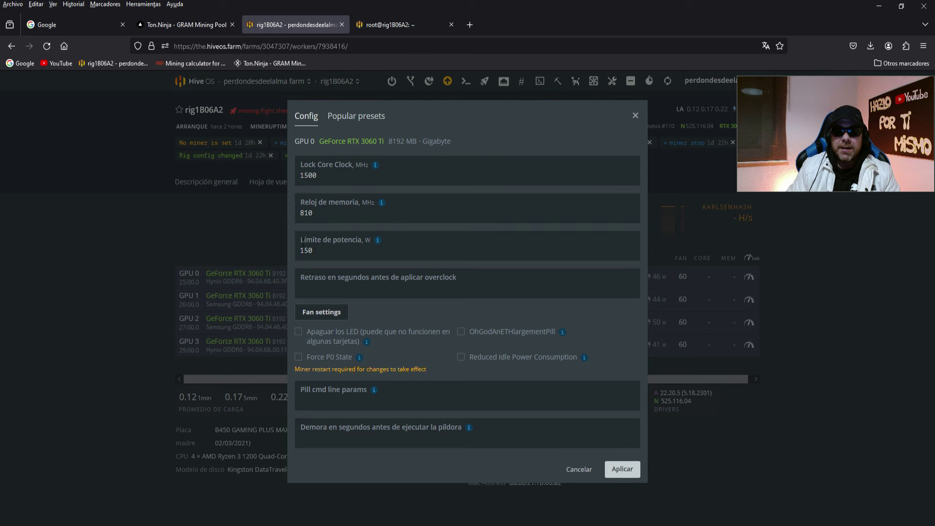
double_click(317, 251)
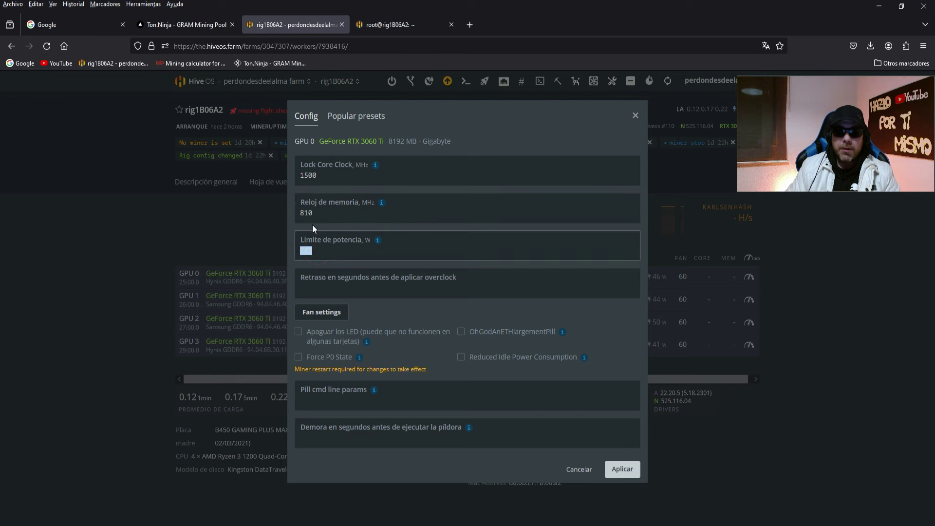
key("BackSpace")
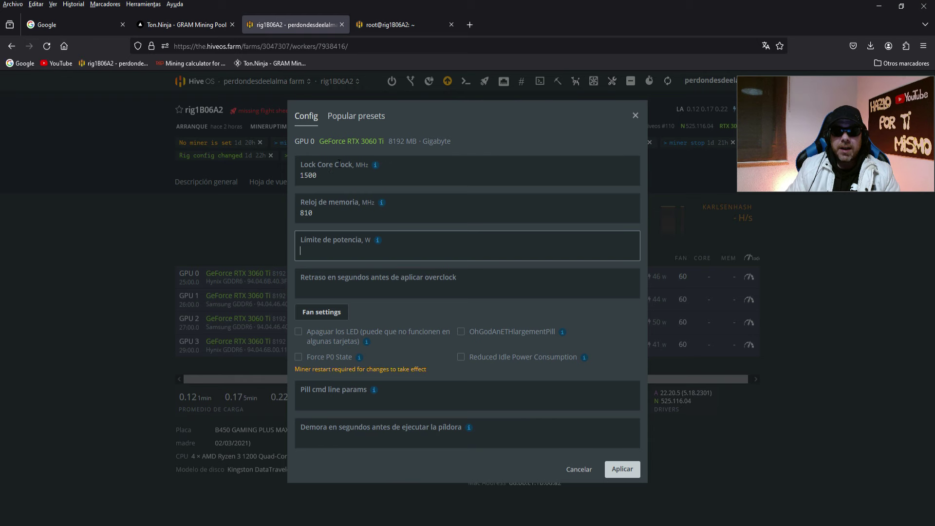
left_click(321, 311)
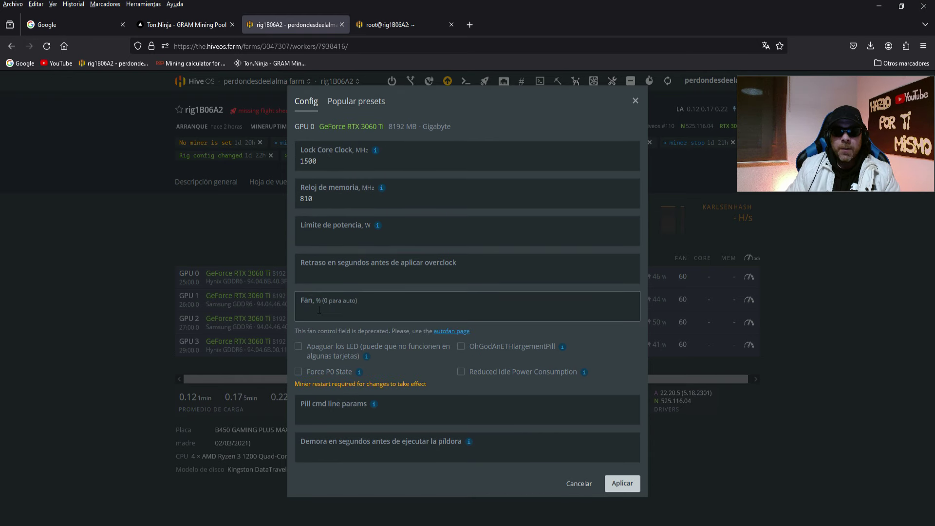
left_click(321, 313)
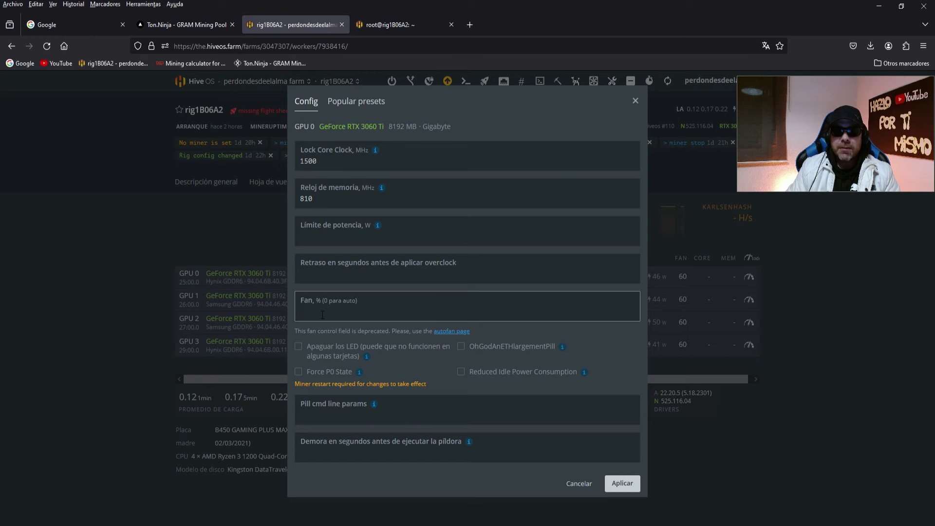
type("60")
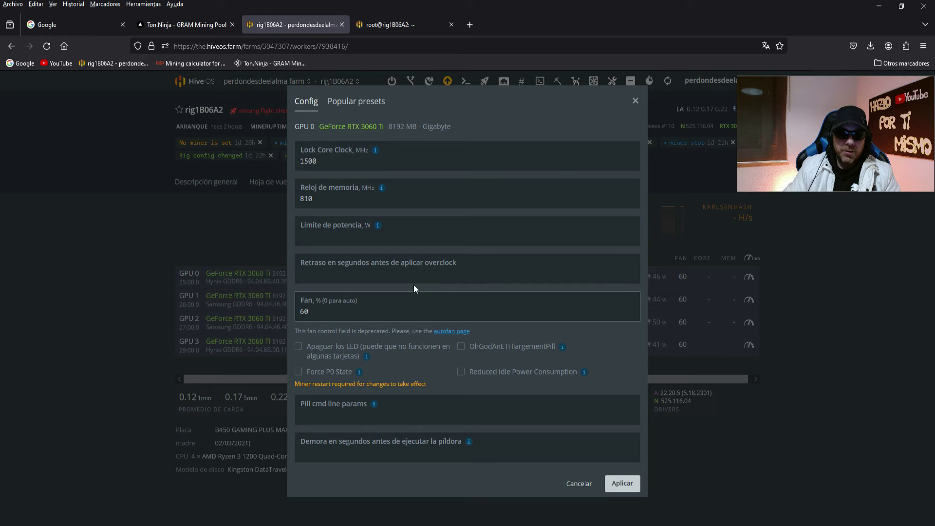
left_click(628, 484)
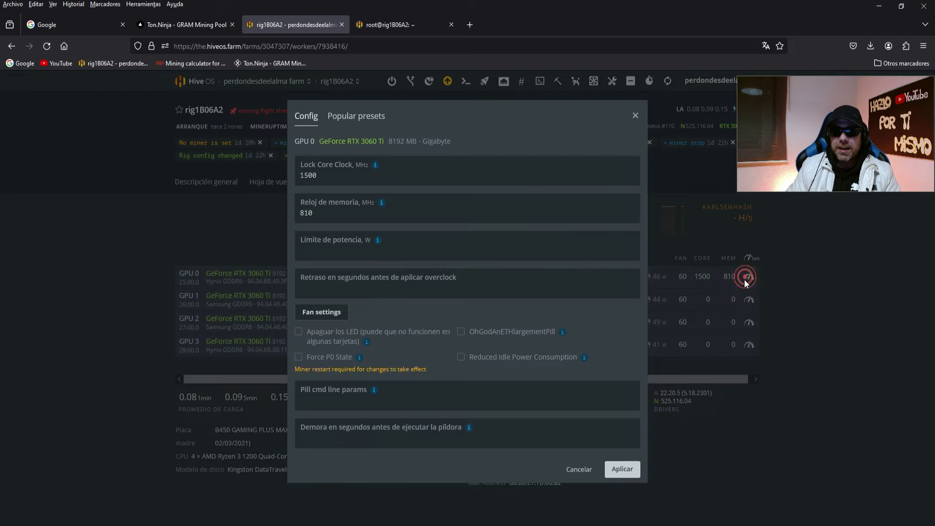
Review GPU 0's overclock settings and read the hints for the core and memory clock values.
left_click(745, 276)
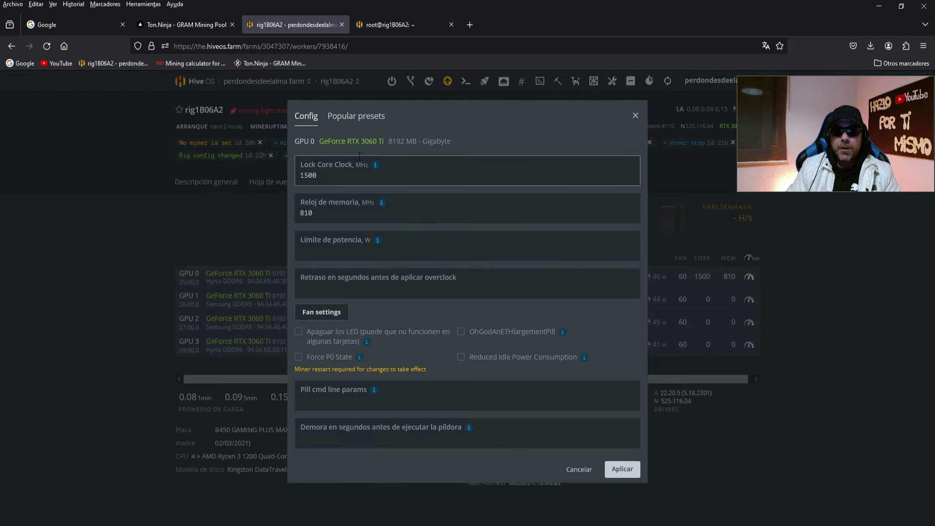
mouse_move(373, 165)
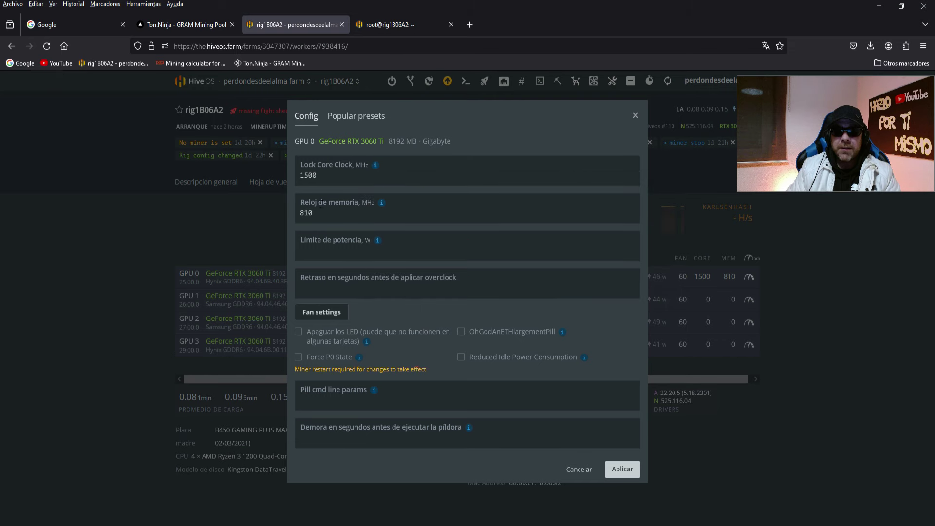
mouse_move(383, 204)
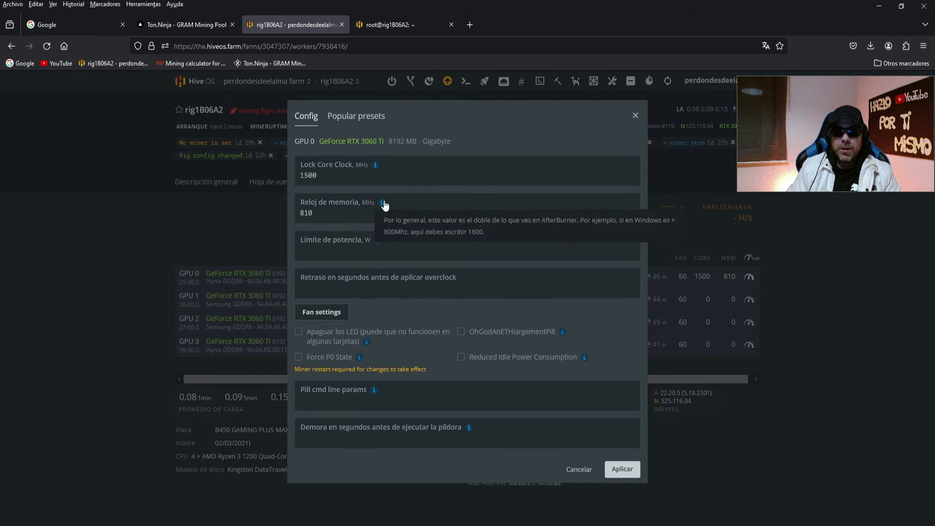
left_click(685, 188)
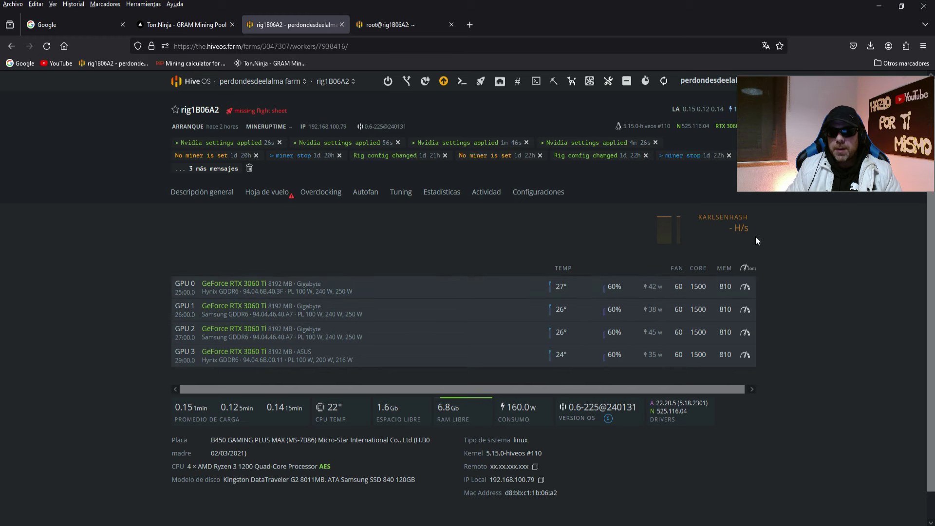
Review the default overclock configuration for all GPUs and its popular presets, leaving the values as they are.
left_click(745, 269)
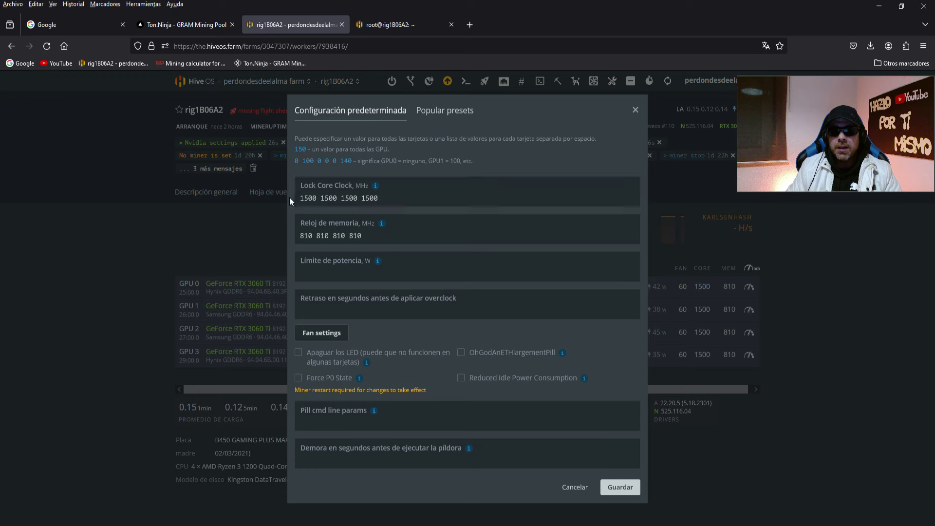
left_click(333, 338)
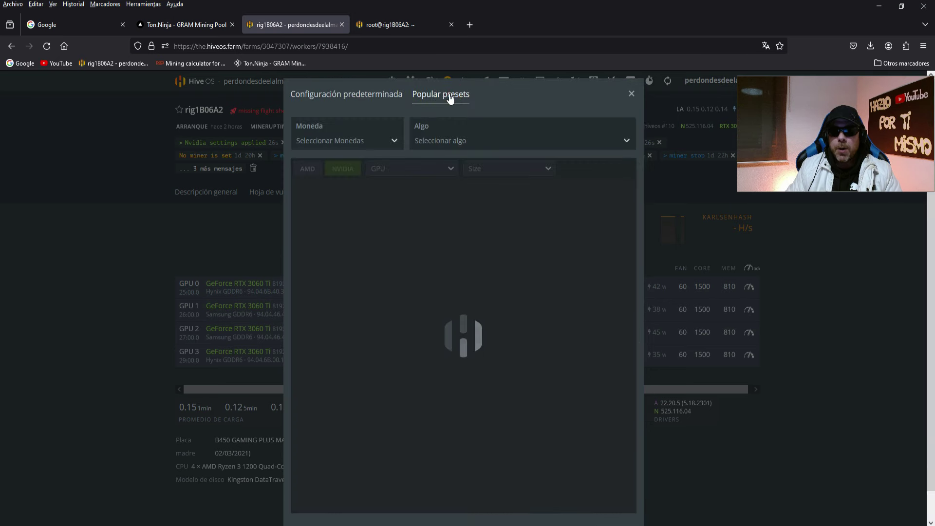
left_click(667, 138)
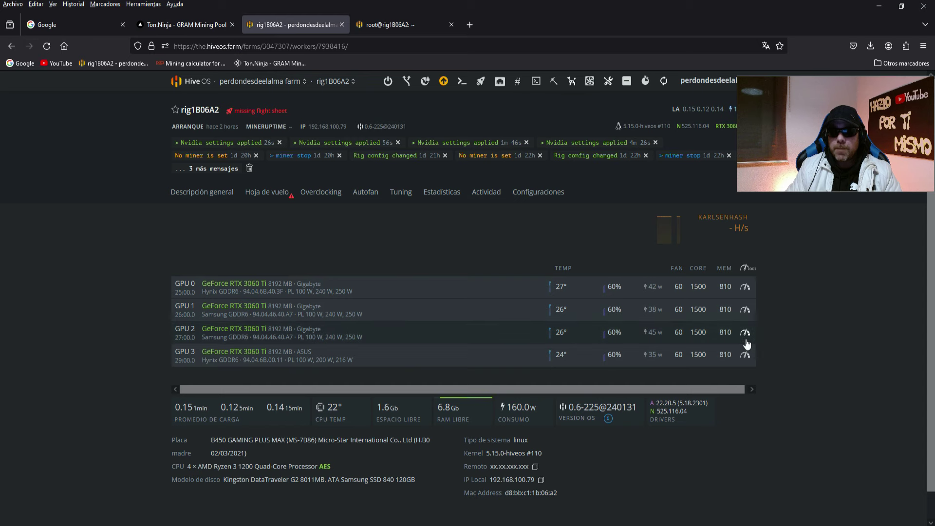
Launch the "gram tonninja" flight sheet on rig1B06A2.
left_click(273, 196)
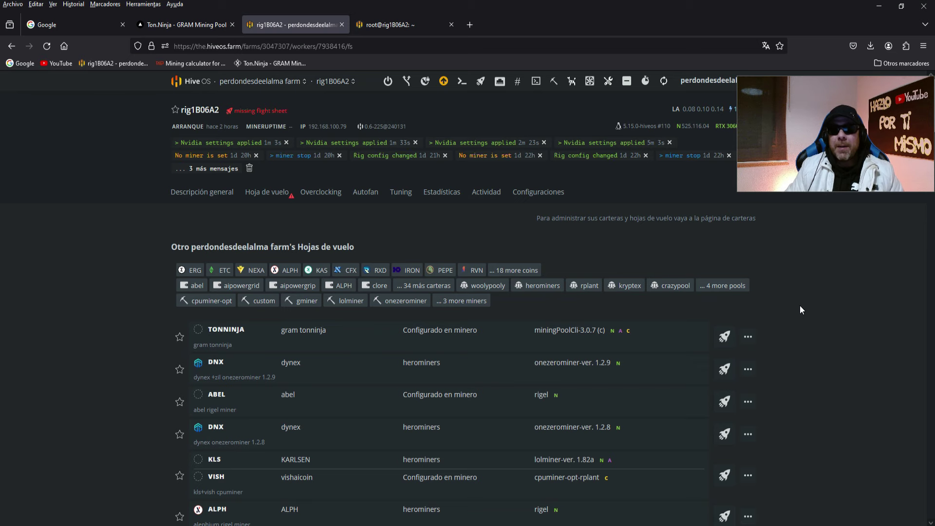
left_click(725, 337)
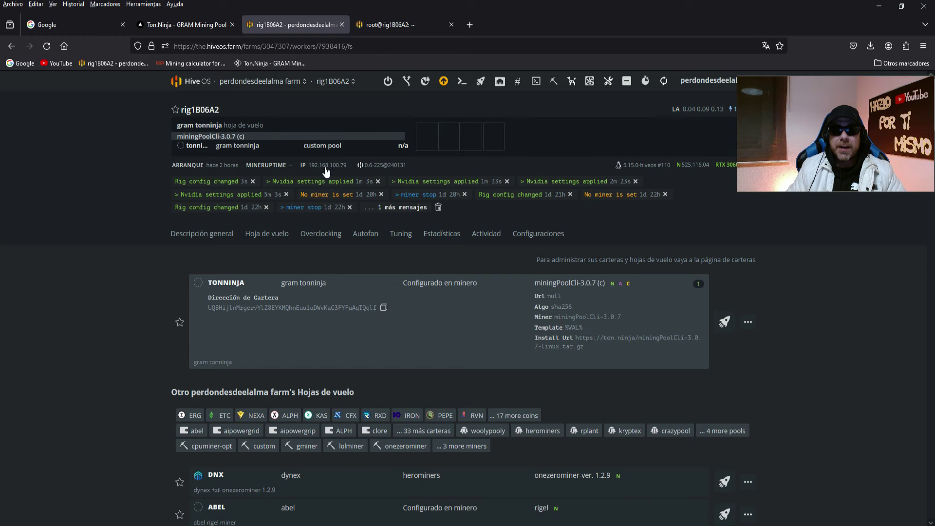
Run the miner command in the rig's web shell to open the live miner screen.
left_click(393, 24)
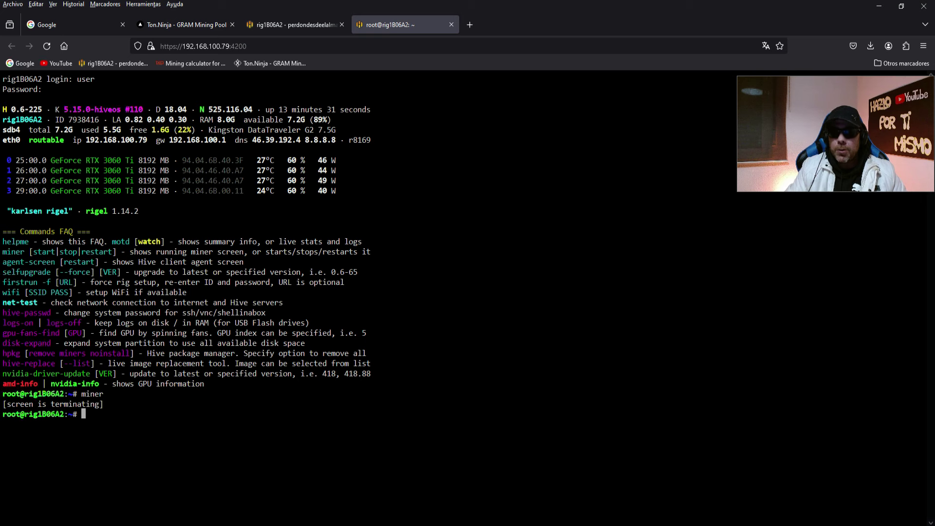
left_click(97, 417)
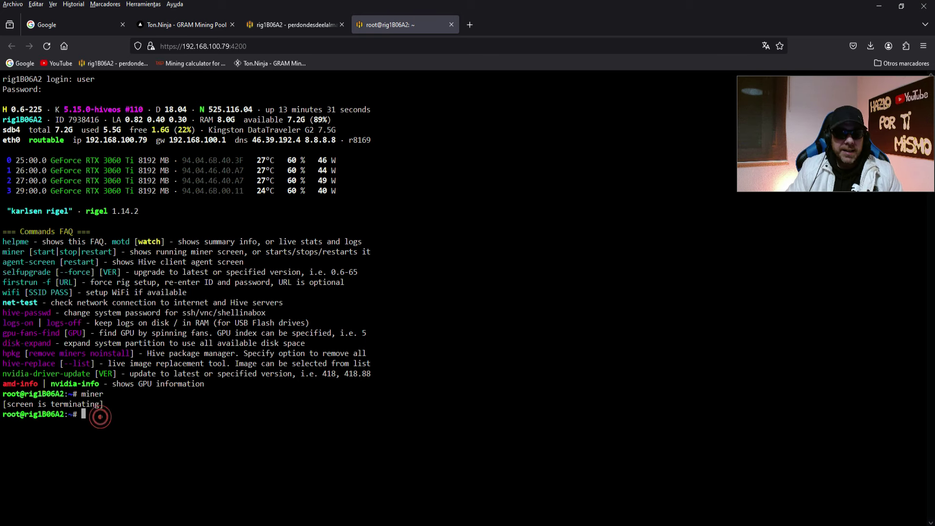
type("miner")
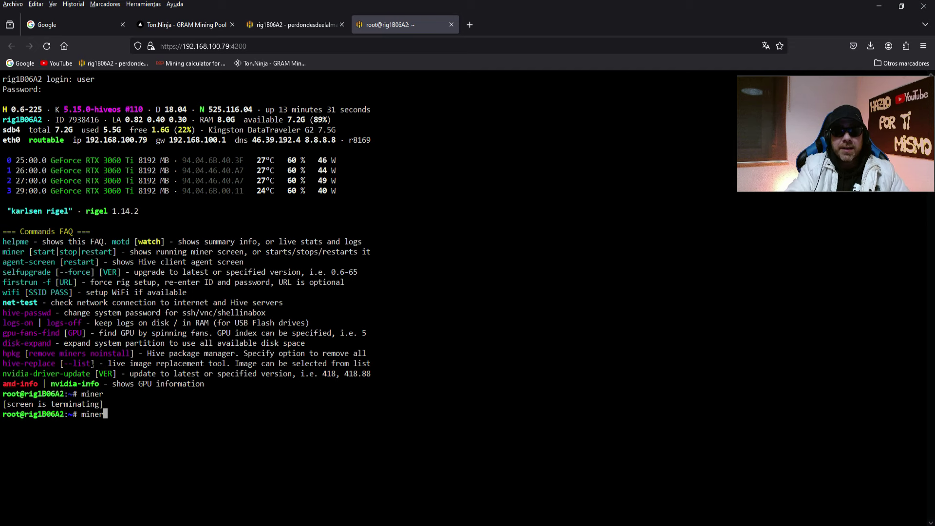
key("Return")
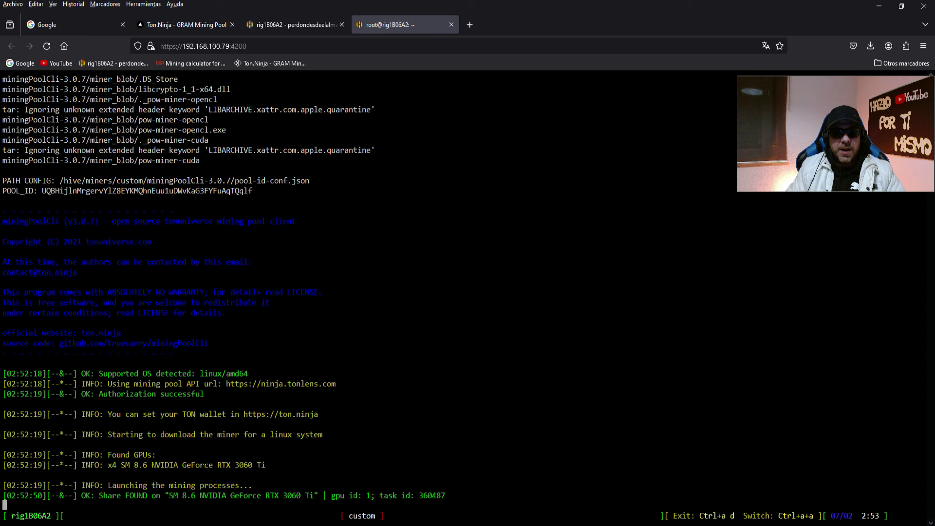
Examine the miner output for the detected GPUs and the shares found.
key("ctrl+a")
key("w")
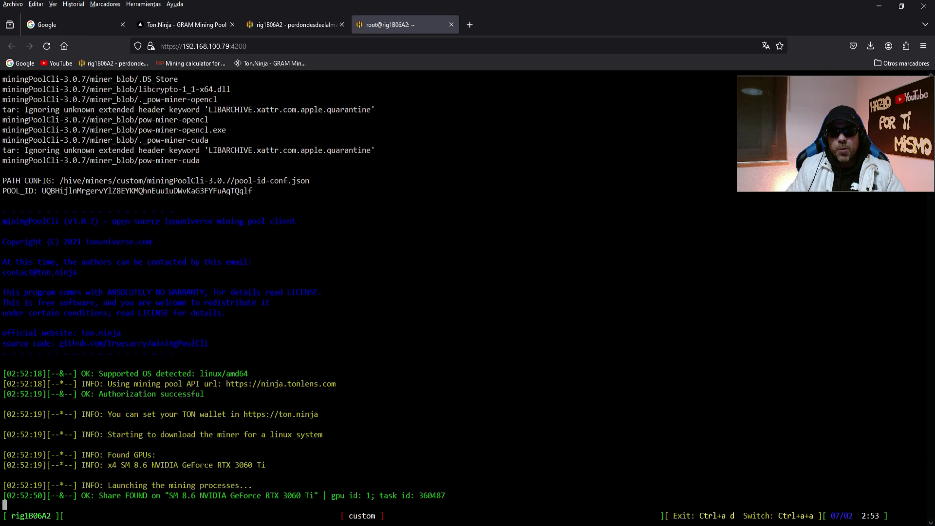
left_click_drag(111, 464, 263, 465)
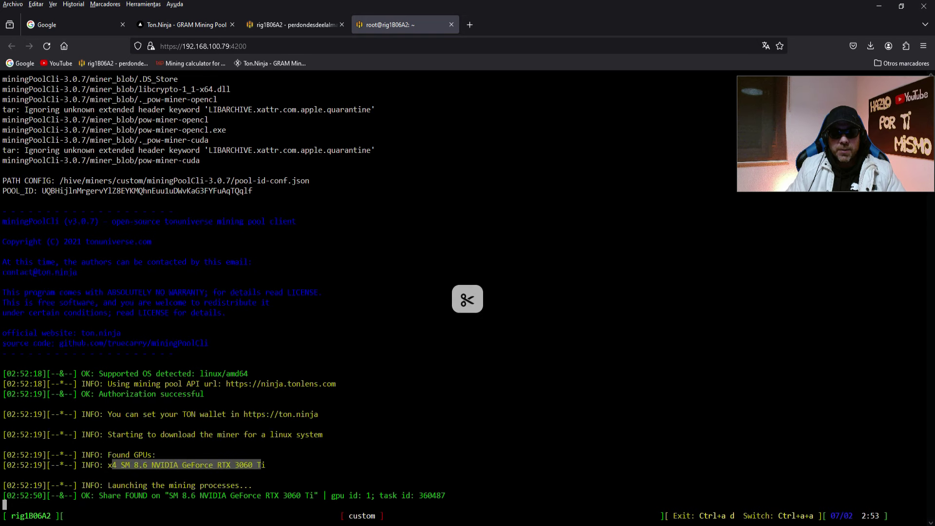
left_click(284, 463)
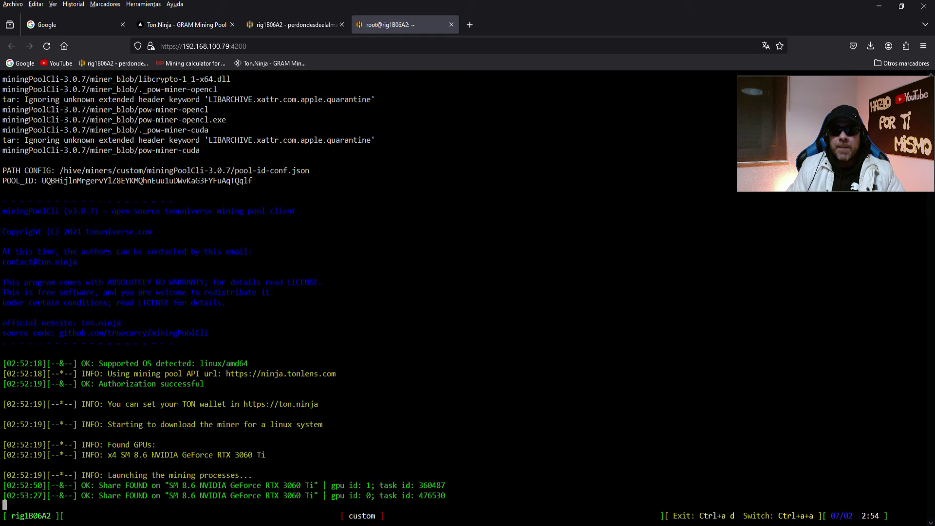
key("ctrl+a")
key("w")
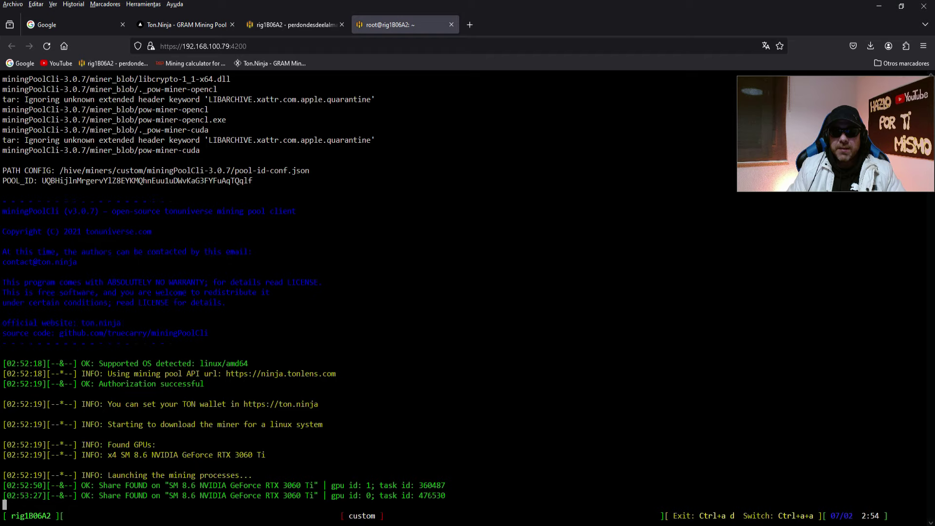
Check the profile balance and 15-minute share statistics on Ton.Ninja, and return to the rig's miner screen.
left_click(171, 24)
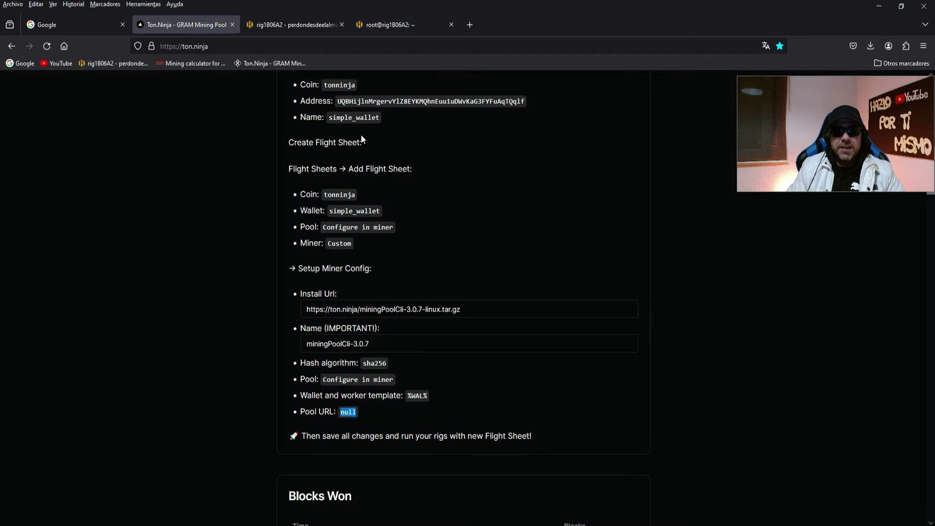
scroll(372, 241, "up", 10)
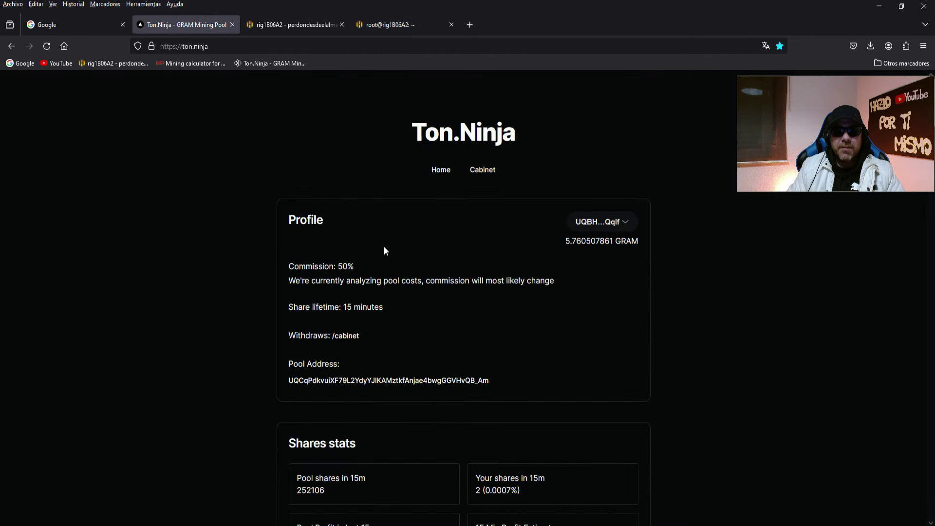
scroll(383, 247, "down", 3)
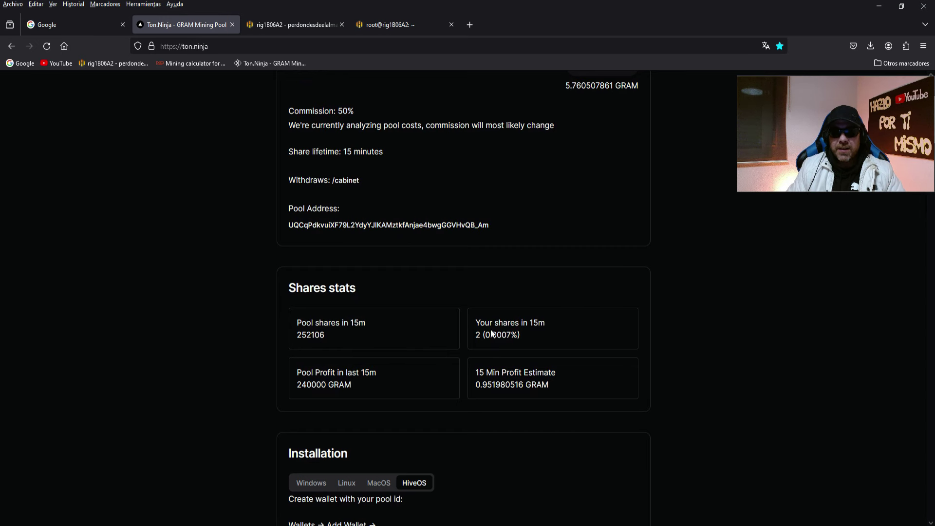
double_click(478, 335)
left_click(602, 310)
scroll(609, 294, "up", 3)
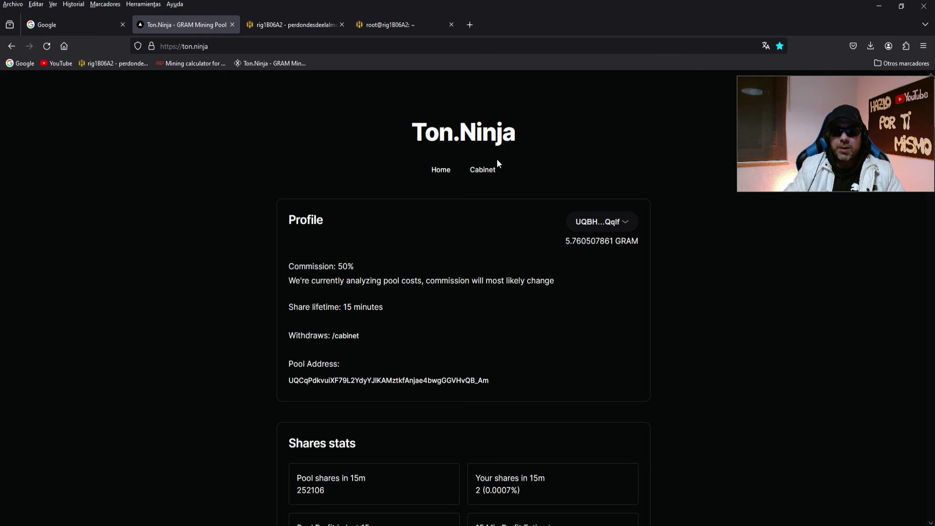
key("ctrl+4")
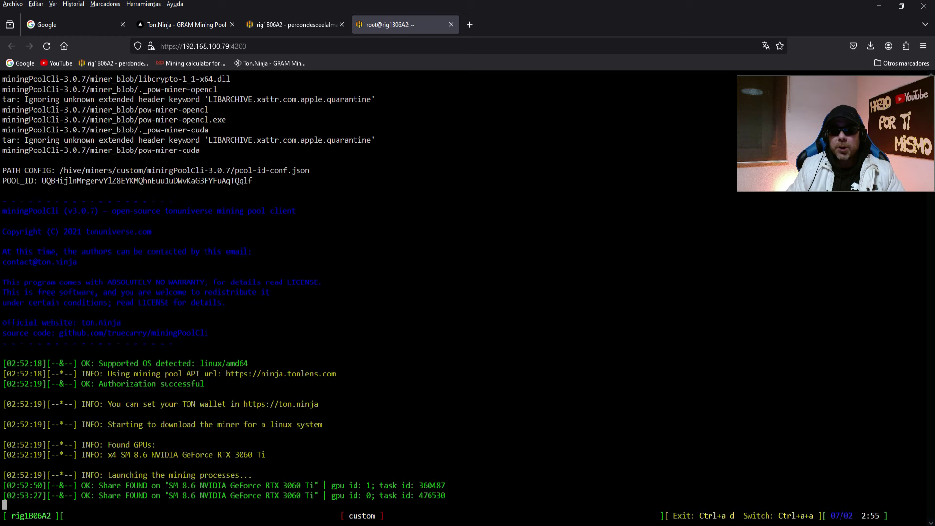
Check the GPU temperatures, power draw and clocks in rig1B06A2's HiveOS overview, and return to the live miner screen.
left_click(290, 28)
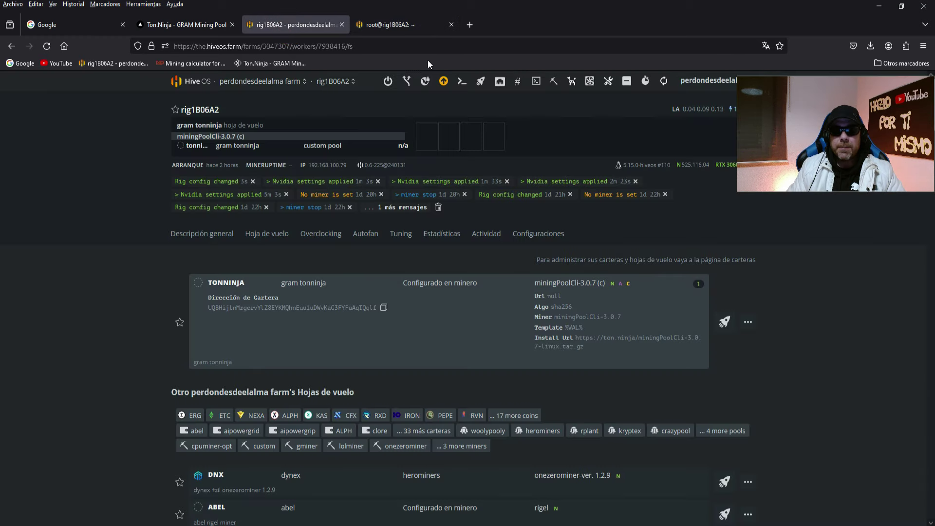
left_click(210, 236)
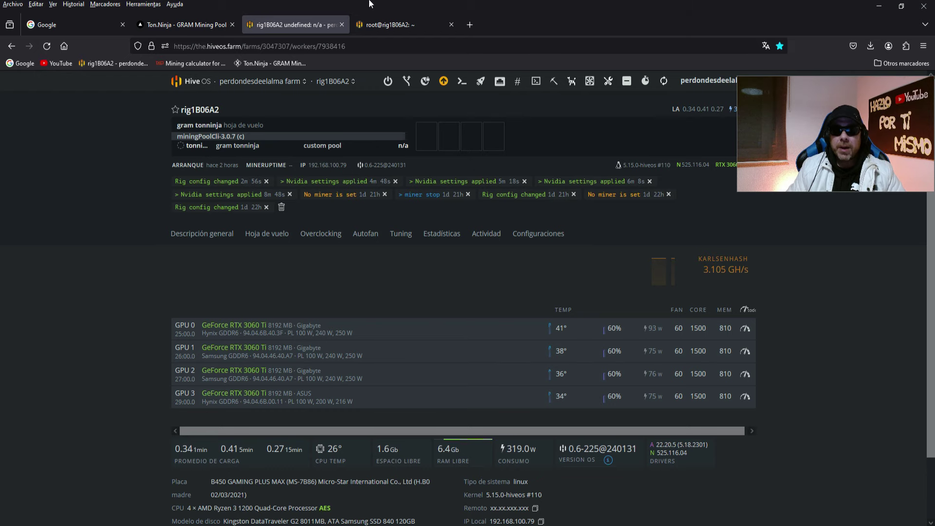
left_click(384, 25)
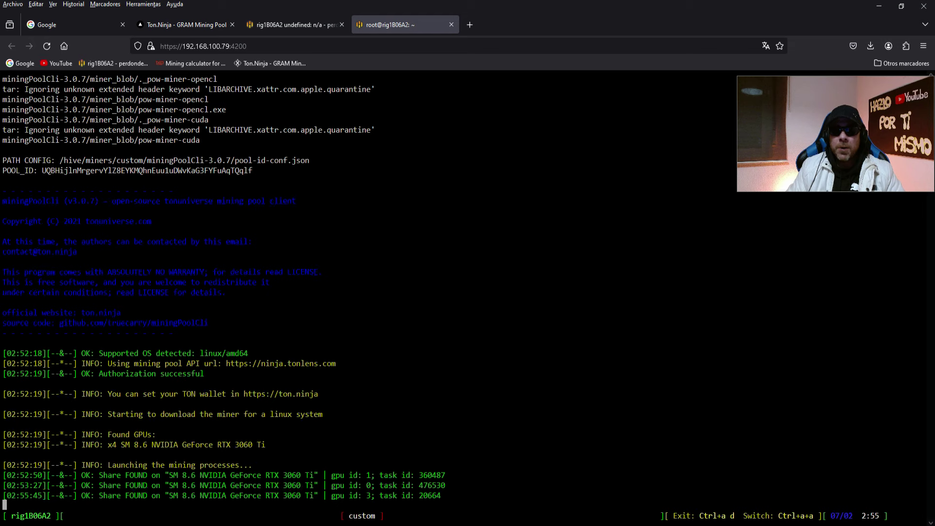
key("ctrl+a")
key("w")
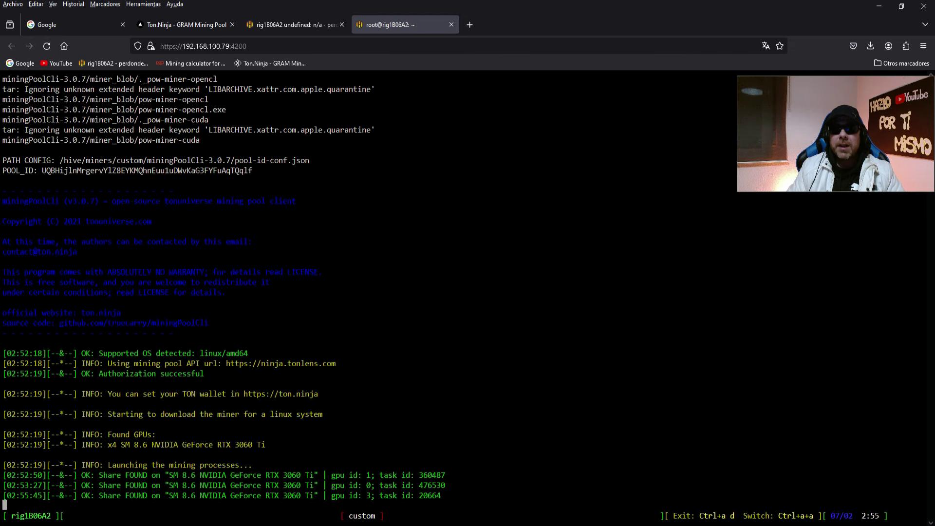
Check the profile balance, 15-minute shares and profit estimate on Ton.Ninja.
left_click(190, 22)
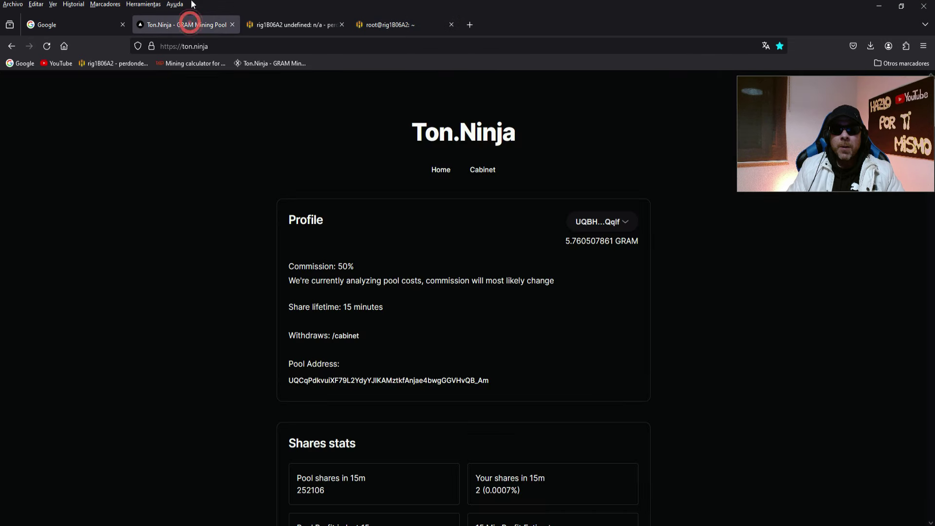
scroll(195, 344, "down", 3)
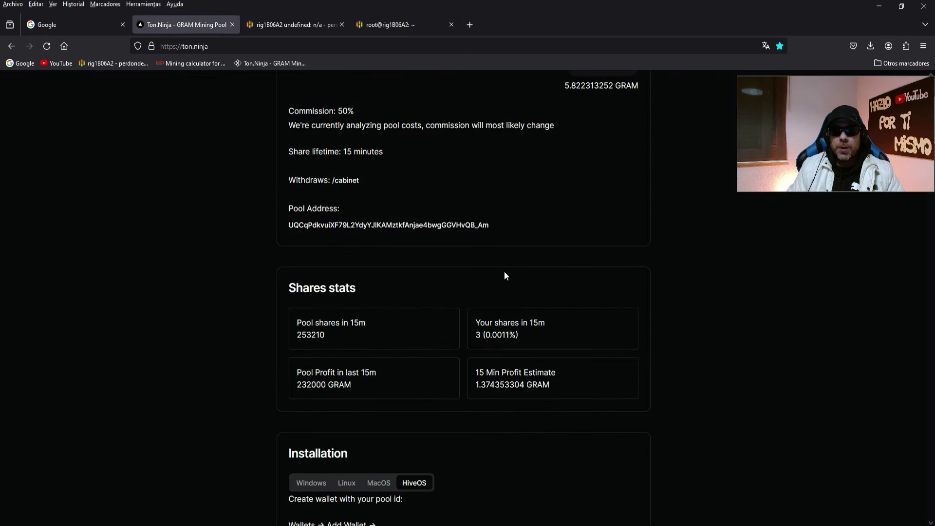
left_click(476, 334)
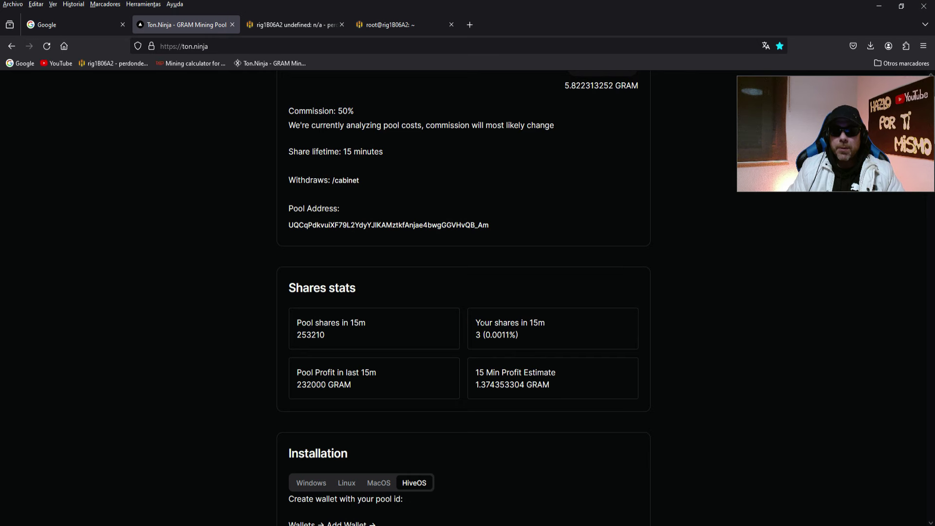
scroll(200, 268, "up", 3)
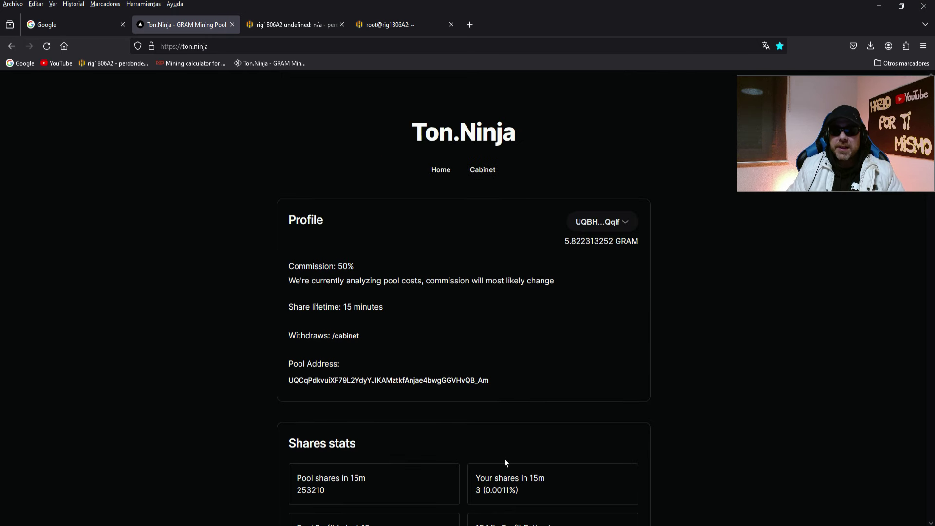
scroll(151, 409, "down", 1)
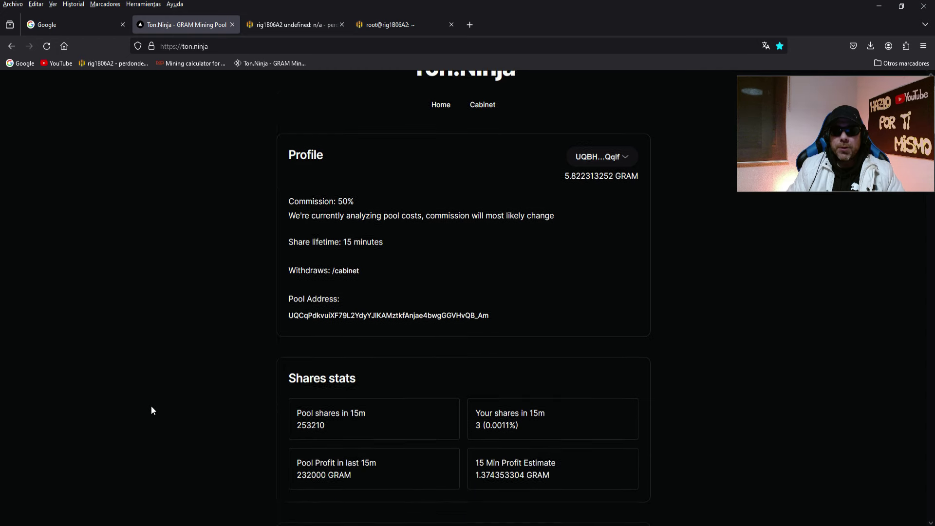
Show the Windows installation instructions on Ton.Ninja and select the miningPoolCli-3.0.7-windows.zip download link.
scroll(151, 410, "down", 5)
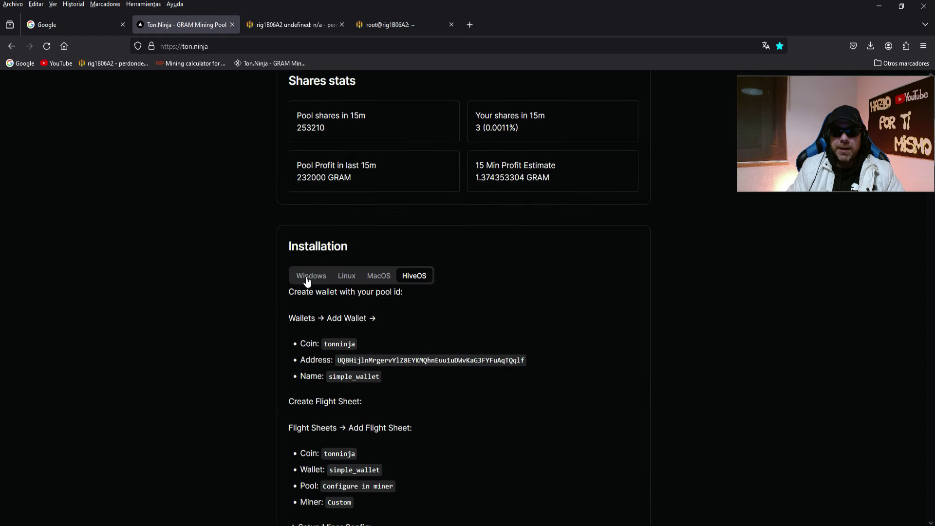
left_click(306, 276)
scroll(232, 303, "down", 2)
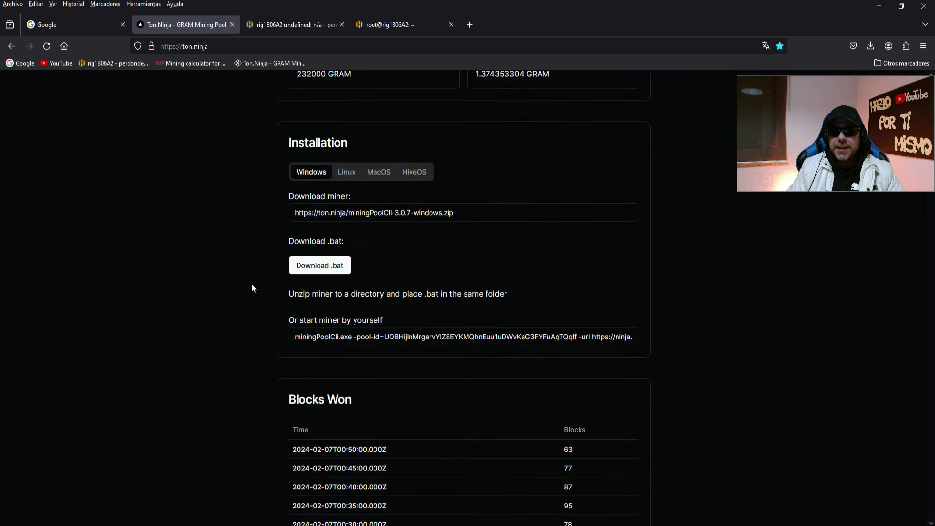
left_click_drag(457, 213, 292, 212)
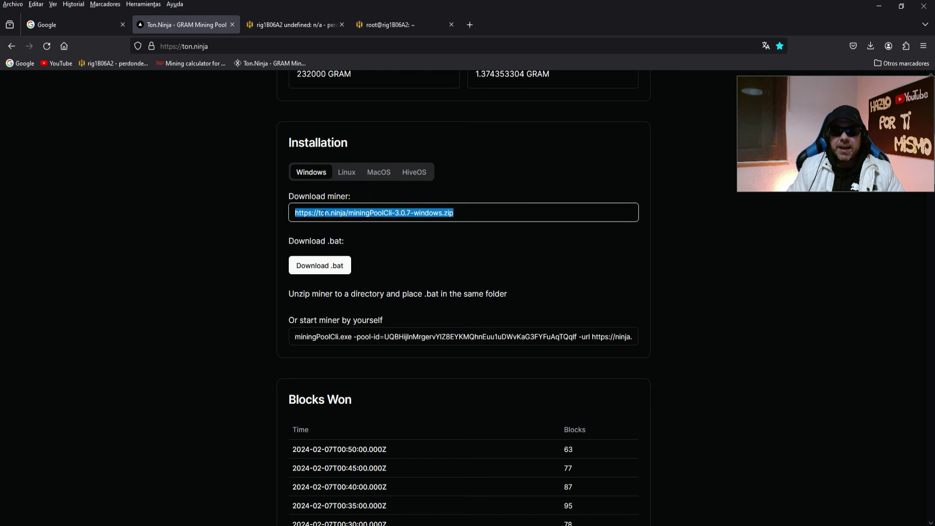
right_click(324, 212)
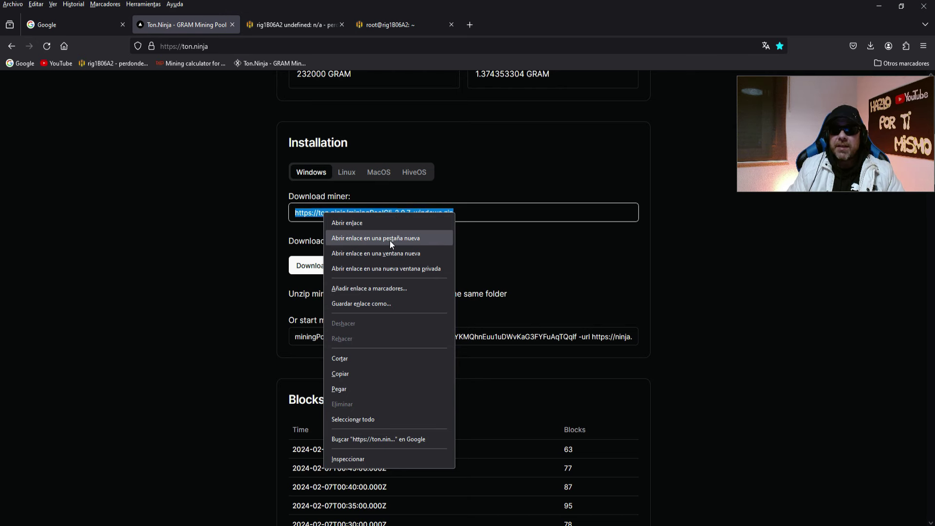
Extract the miningPoolCli-3.0.7-windows archive inside the desktop folder "pruebas" and open the extracted miningPoolCli-3.0.7 folder.
left_click(879, 6)
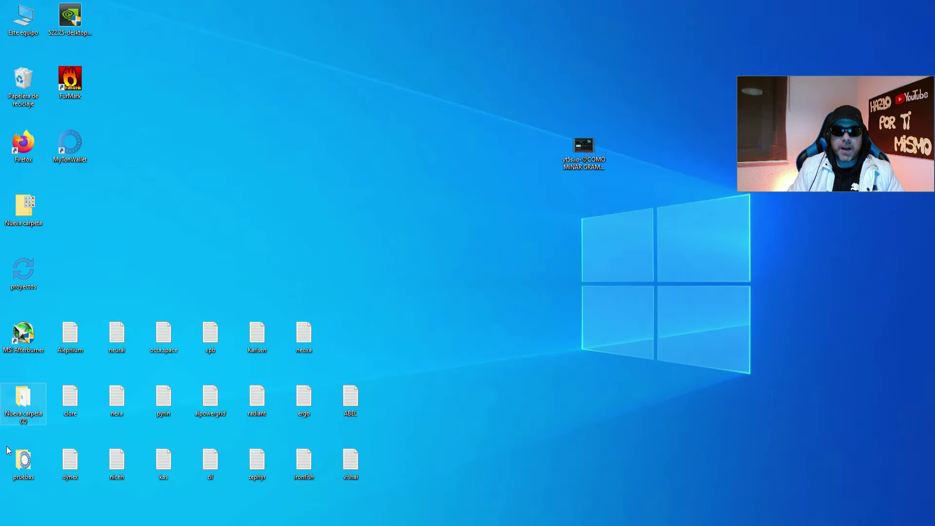
double_click(25, 454)
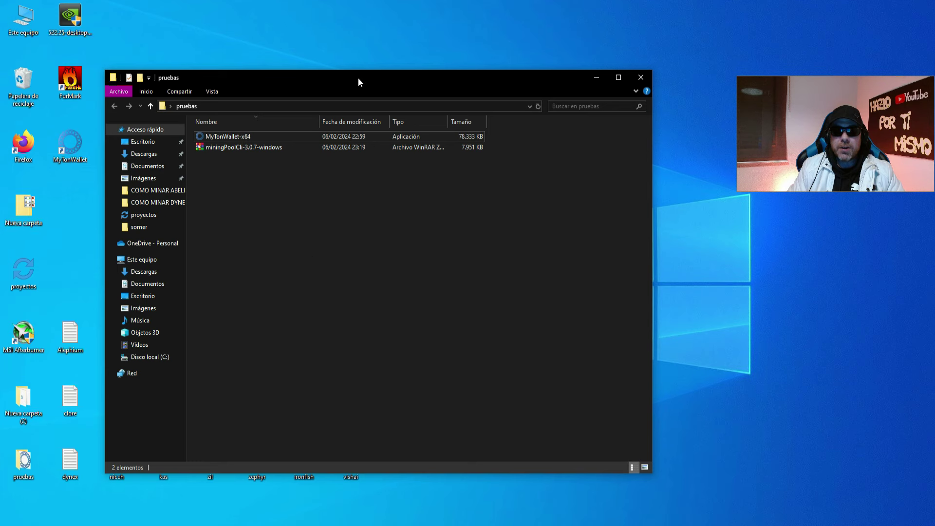
left_click_drag(358, 78, 421, 62)
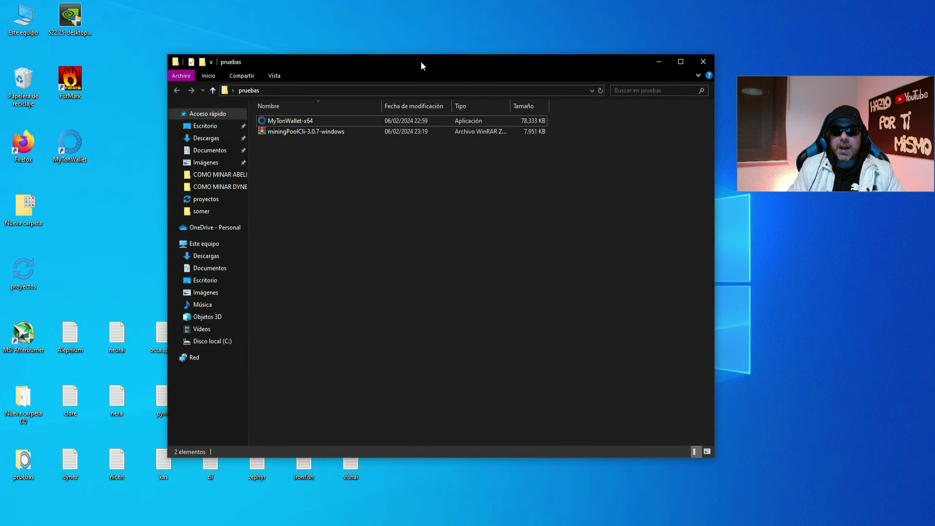
left_click(326, 132)
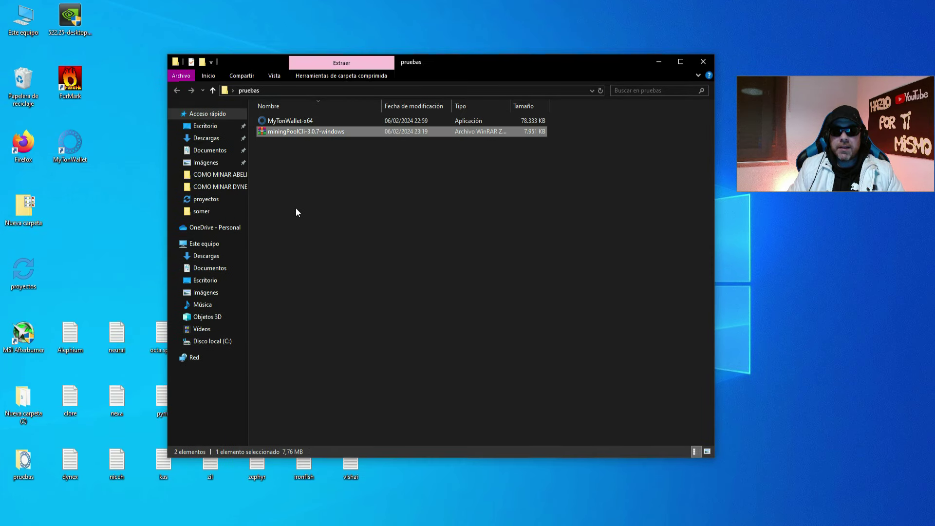
right_click(311, 130)
left_click(347, 171)
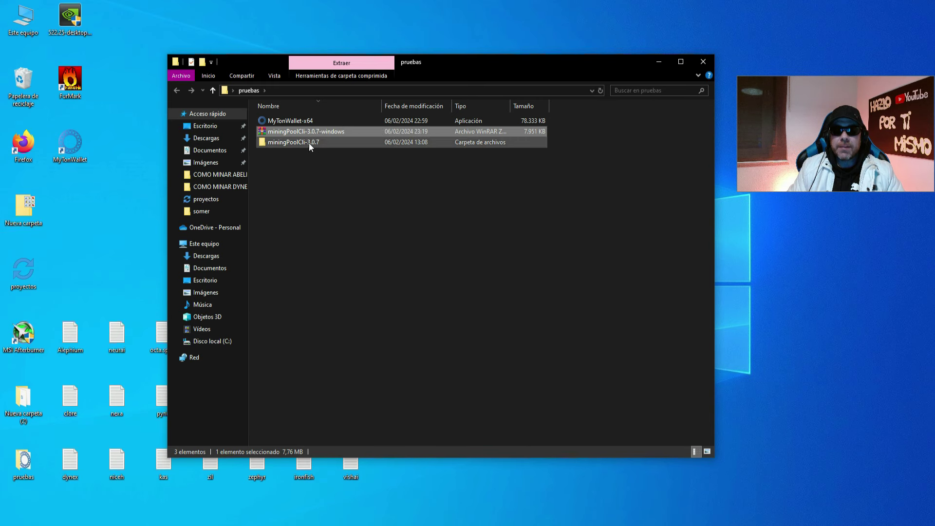
left_click(308, 143)
double_click(315, 142)
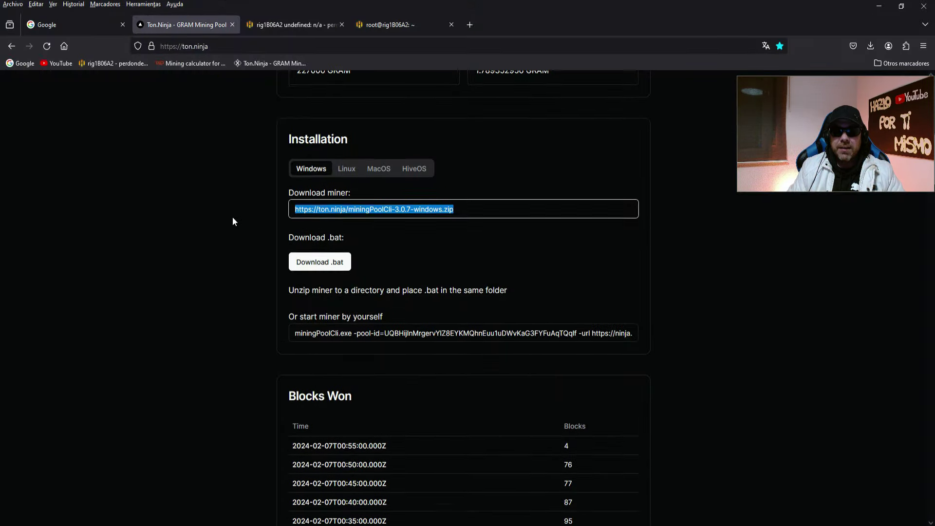
Examine the pool ID and URL parts of the manual start command in Ton.Ninja's Windows instructions.
scroll(232, 217, "down", 1)
left_click_drag(295, 285, 484, 285)
left_click(553, 285)
left_click(572, 284)
left_click_drag(573, 285, 633, 285)
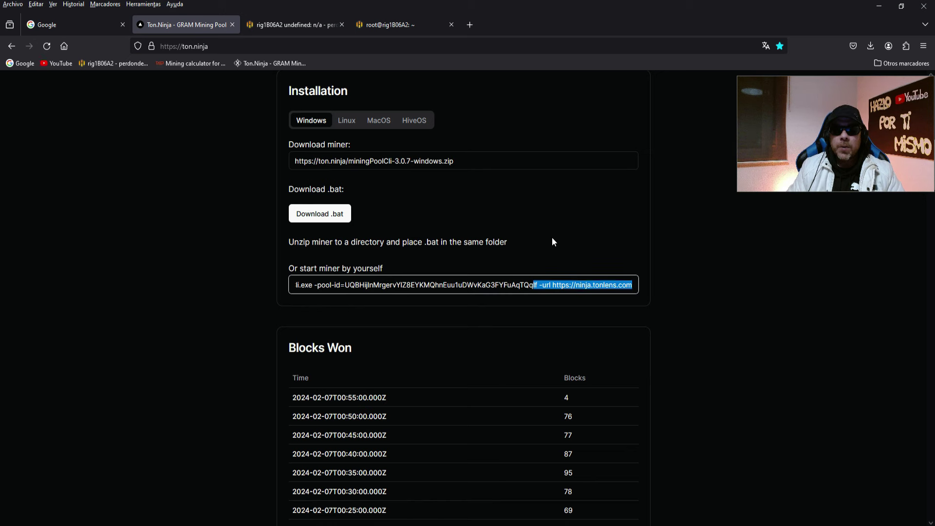
left_click(511, 204)
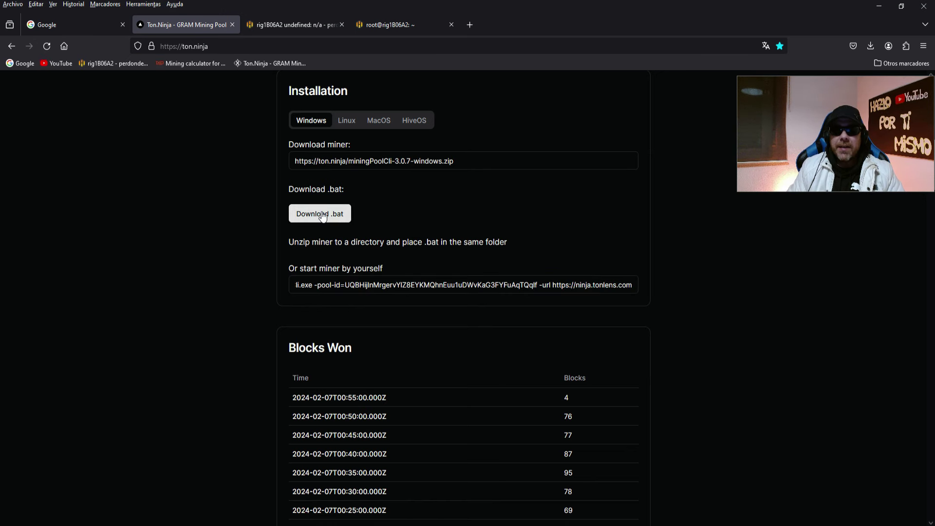
Place the tonninja .bat file in the miningPoolCli-3.0.7 folder alongside the miner application.
left_click(881, 6)
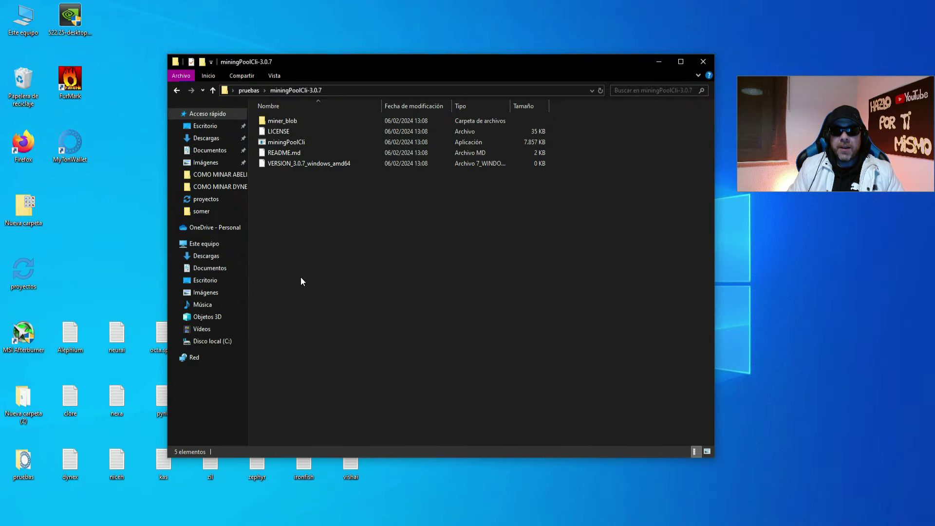
right_click(301, 221)
left_click(340, 293)
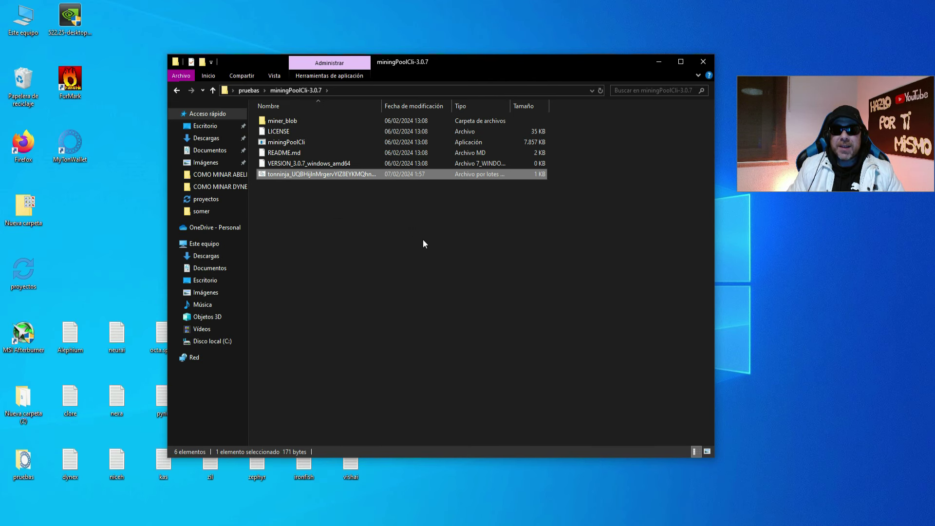
left_click(466, 244)
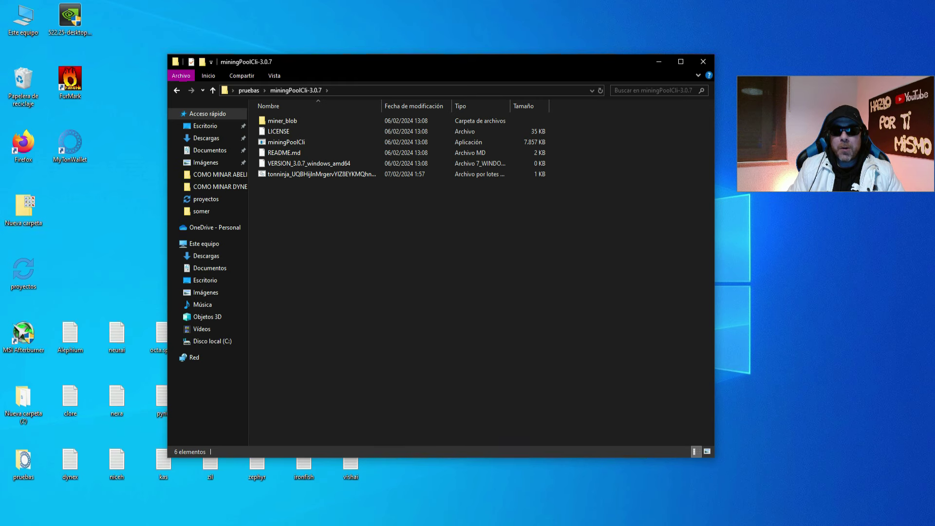
In MSI Afterburner, apply a 41% power limit, a 65 °C temperature limit and a -502 MHz memory clock offset.
left_click(846, 524)
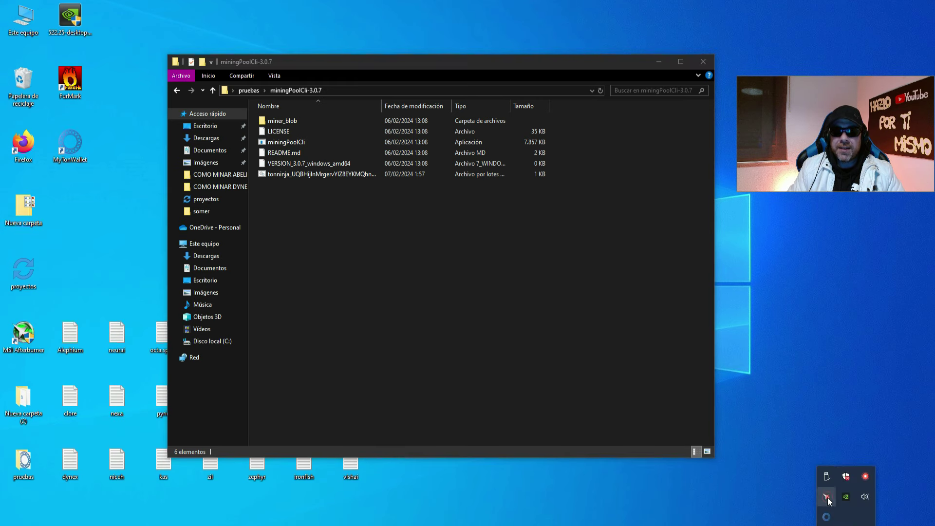
left_click(826, 496)
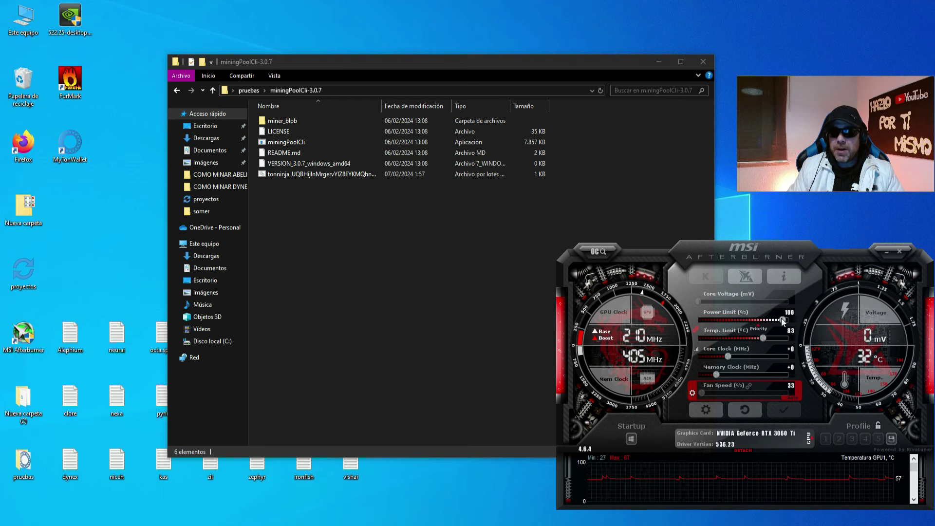
left_click_drag(782, 319, 698, 320)
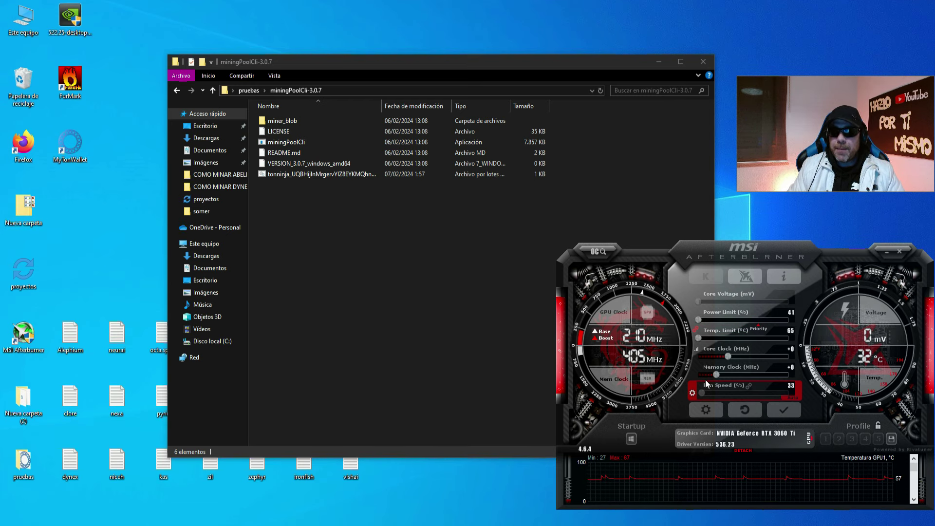
left_click_drag(715, 374, 698, 375)
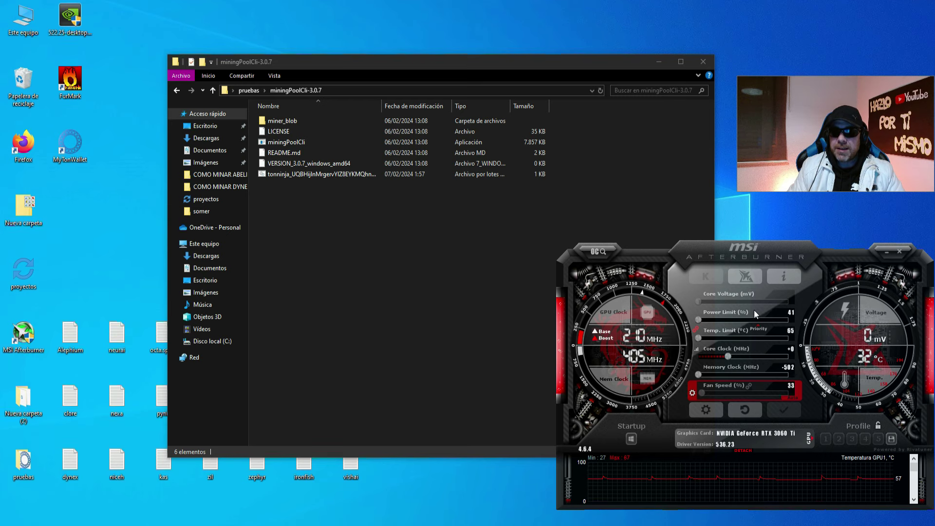
Review the custom fan speed curve in the MSI Afterburner properties and close them.
left_click(714, 411)
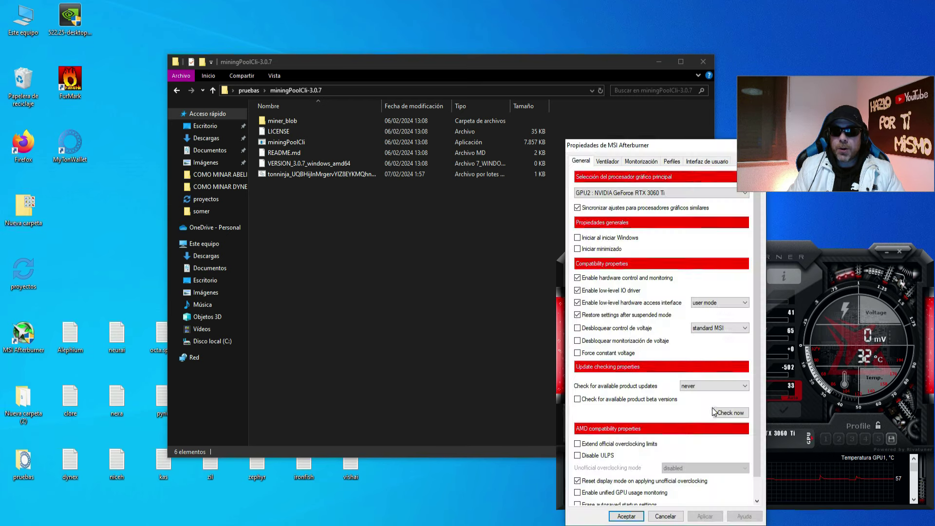
left_click(608, 161)
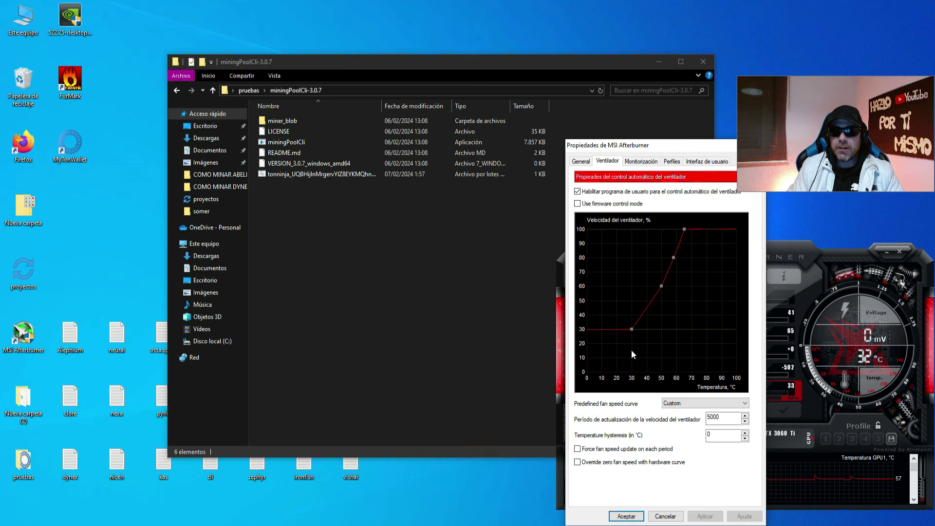
left_click(626, 516)
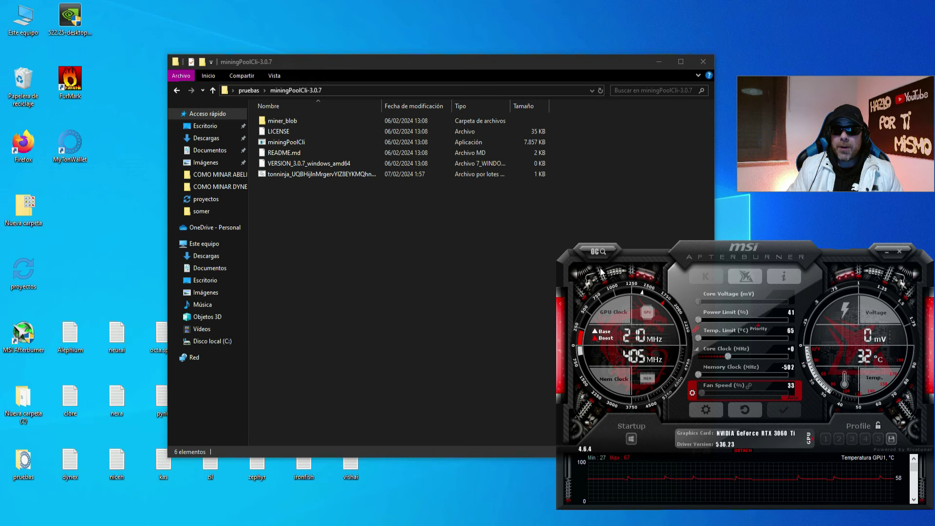
Run the tonninja .bat file from the miningPoolCli-3.0.7 folder to start the Windows miner, and reposition its console window.
left_click(387, 217)
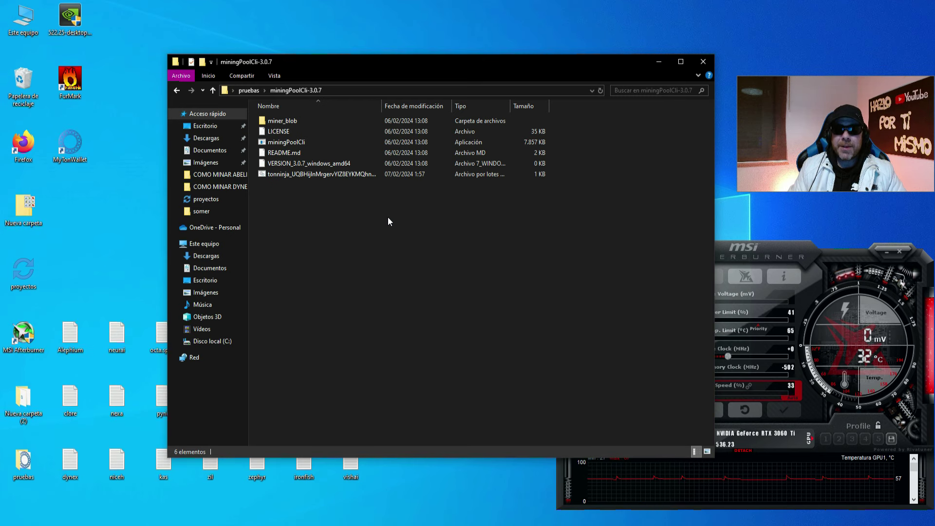
left_click(343, 174)
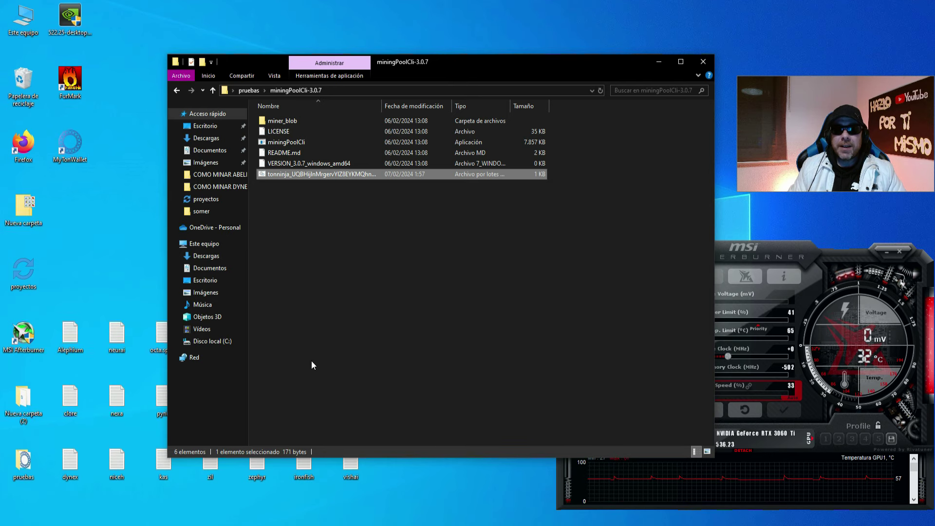
double_click(334, 175)
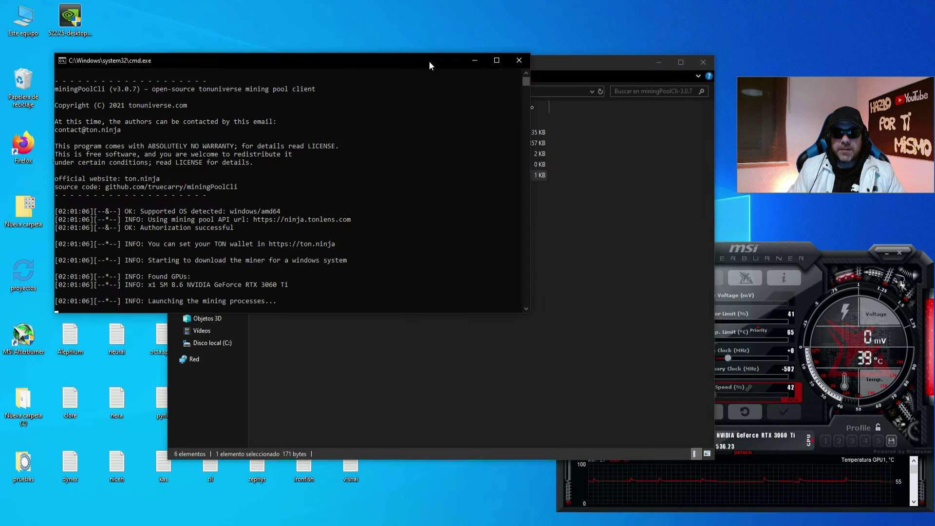
left_click_drag(422, 68, 427, 47)
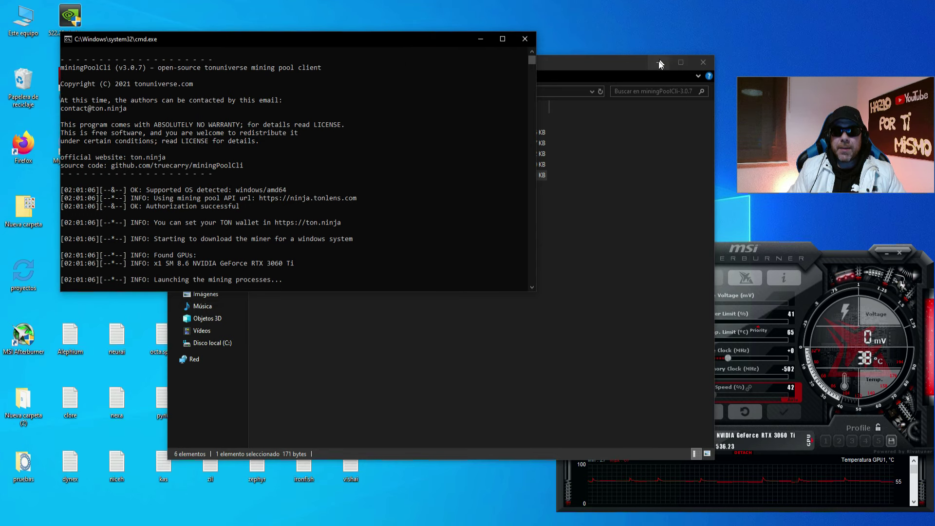
Clear the miningPoolCli-3.0.7 folder window off the desktop, then raise the miner console and extend its height.
left_click(701, 61)
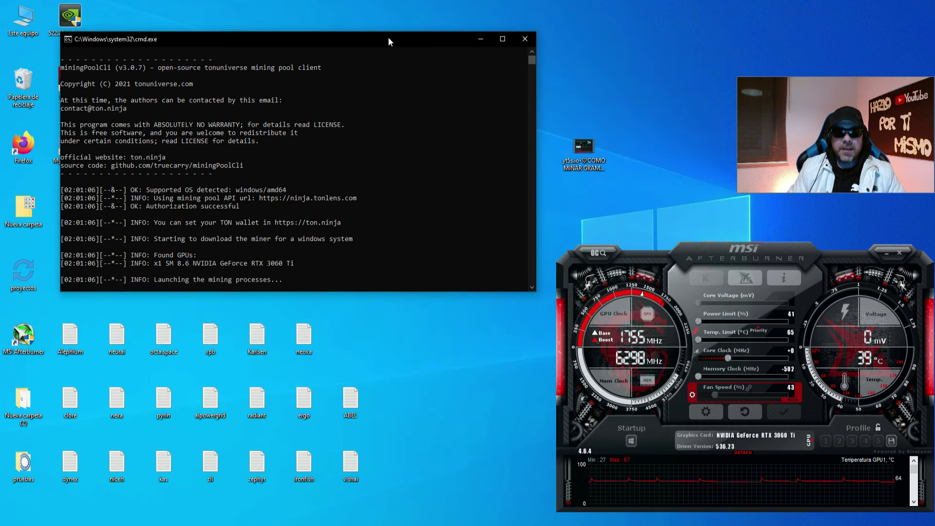
left_click_drag(387, 37, 393, 18)
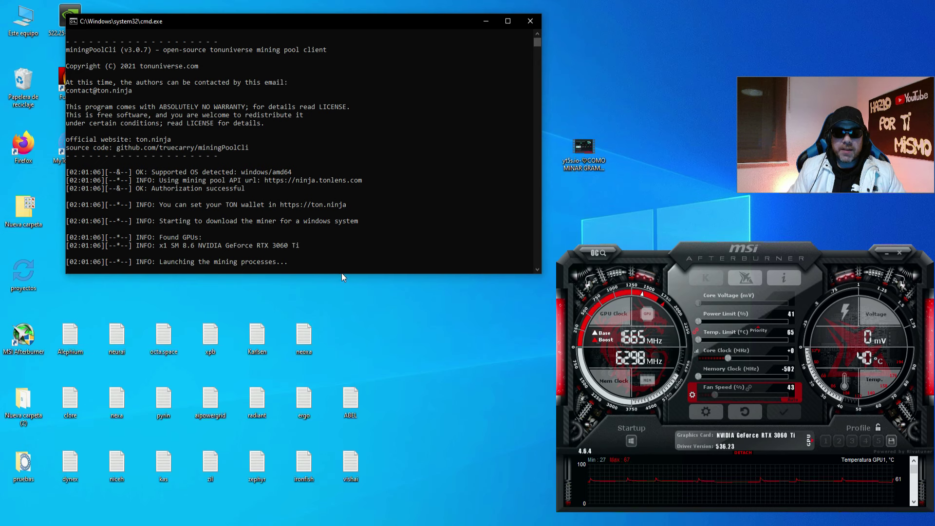
left_click_drag(343, 275, 315, 476)
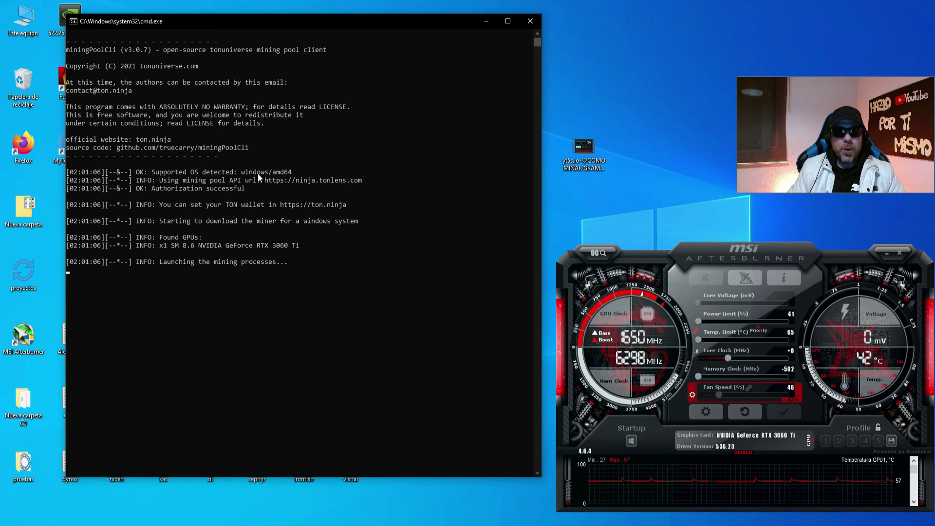
Examine the Windows miner's startup log for the authorization, miner download, detected GPU and mining process launch lines.
left_click_drag(159, 188, 254, 191)
left_click(255, 220)
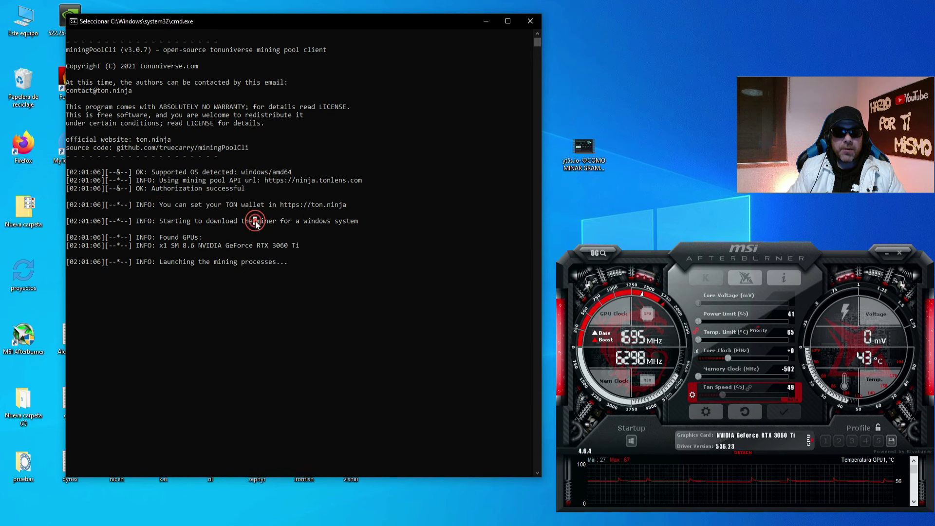
left_click_drag(178, 220, 207, 222)
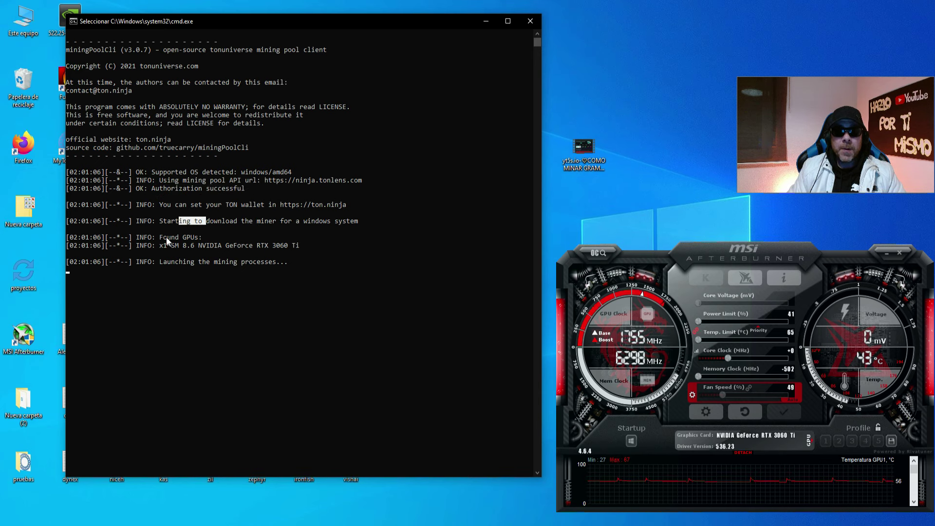
left_click_drag(145, 237, 200, 238)
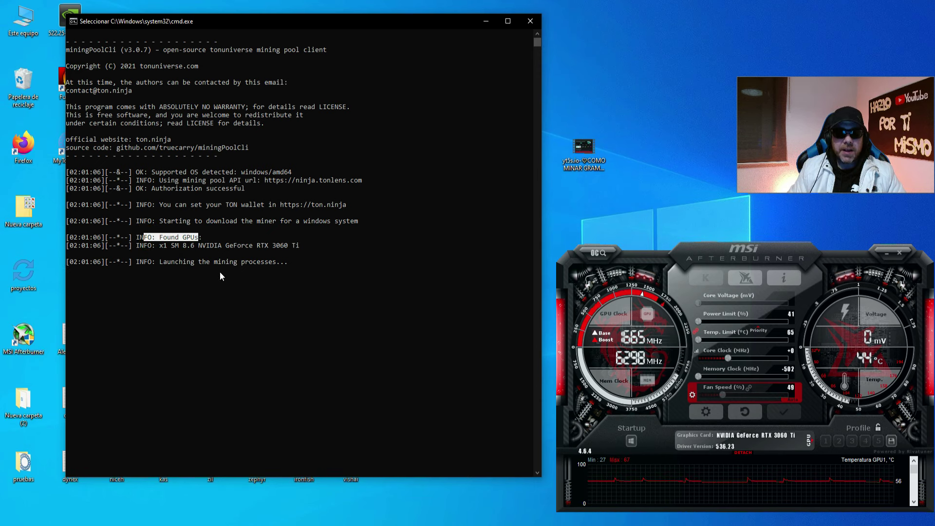
left_click_drag(161, 246, 294, 250)
right_click(293, 250)
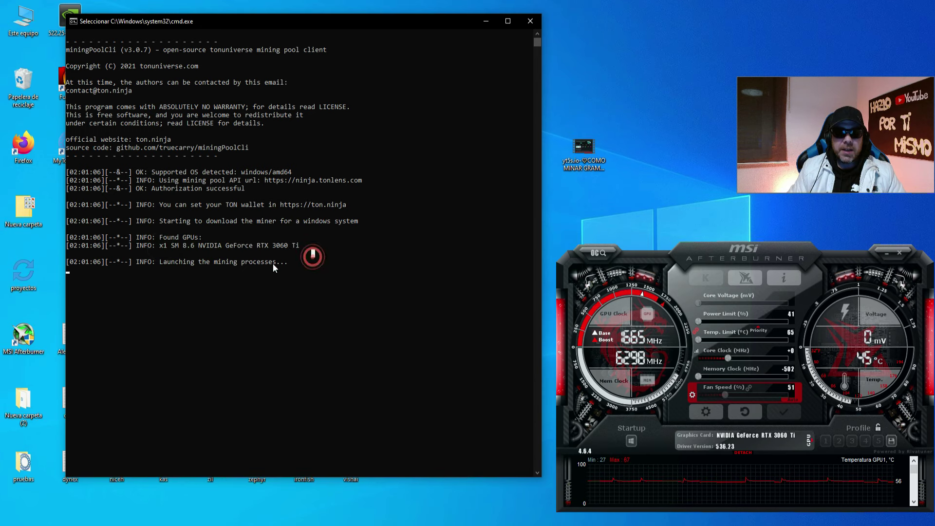
left_click_drag(162, 262, 349, 262)
right_click(372, 260)
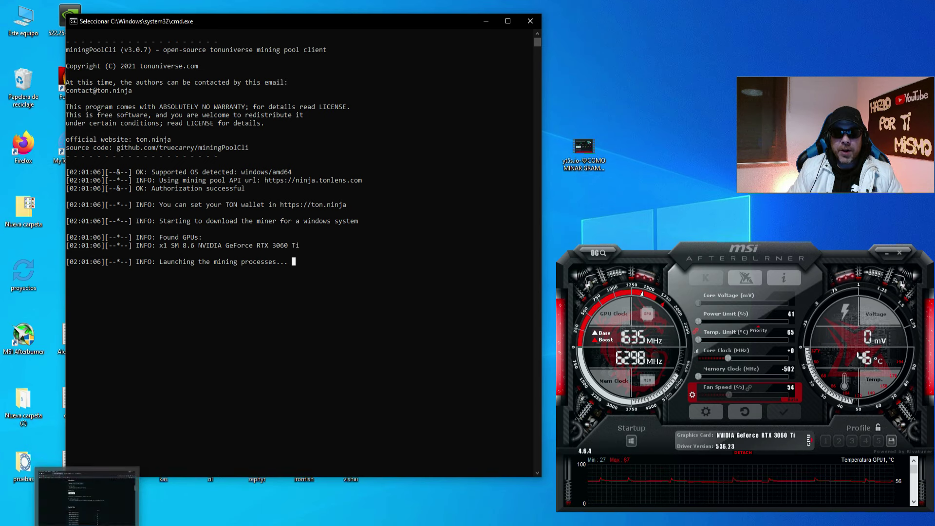
Switch to the HiveOS rig console in Firefox and review the mining launch and found-share entries for comparison.
left_click(86, 522)
left_click(392, 25)
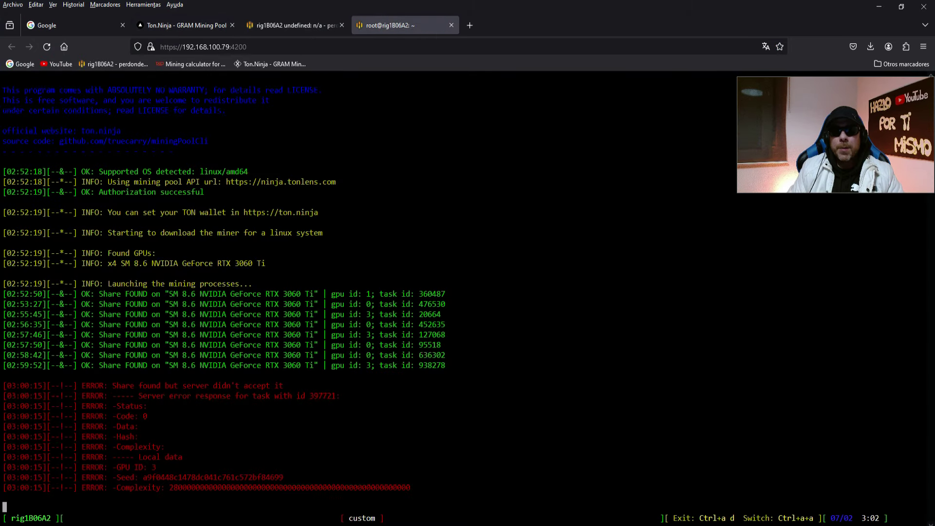
left_click_drag(107, 283, 223, 283)
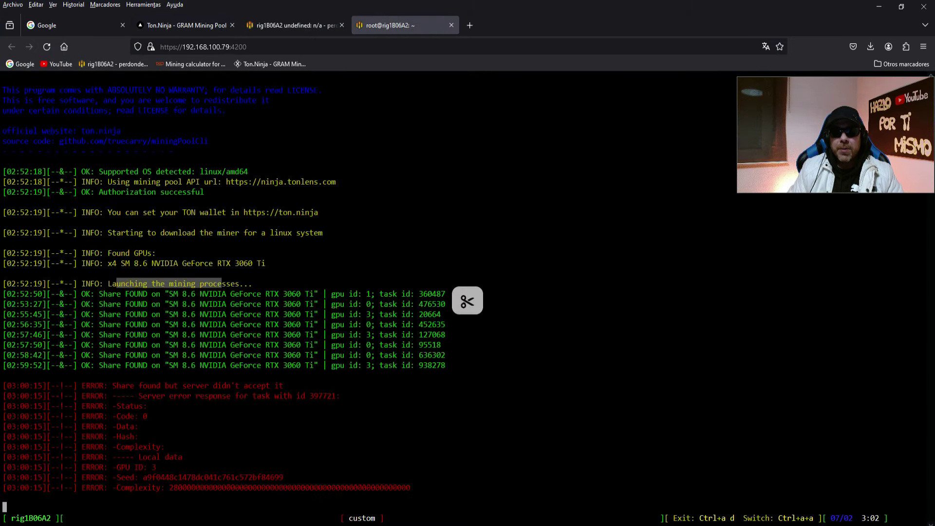
left_click(247, 283)
left_click_drag(126, 294, 449, 294)
left_click(451, 305)
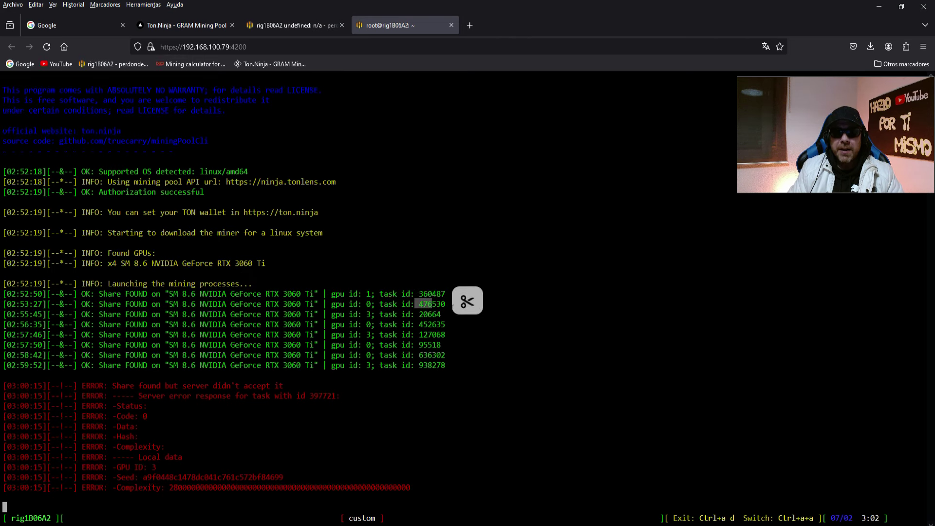
left_click(452, 305)
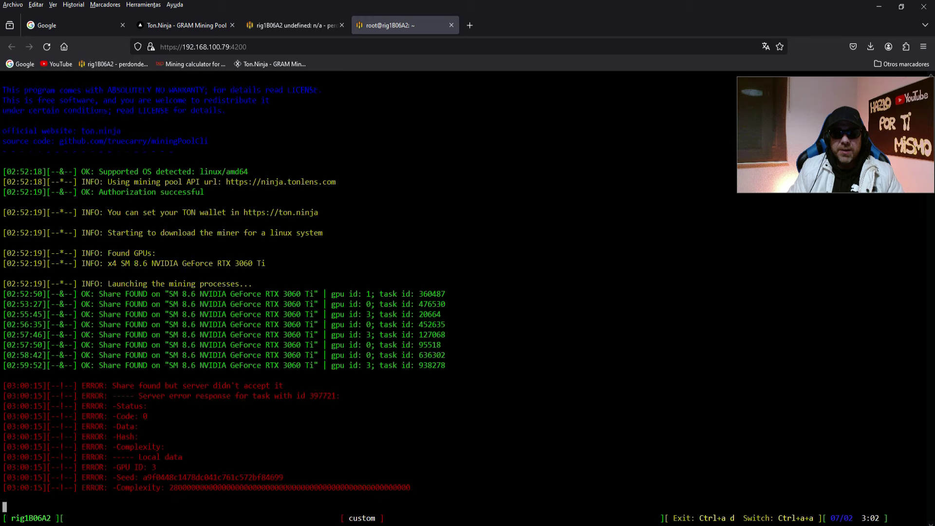
Return to the Windows miner console and place it beside the HiveOS rig's log for side-by-side comparison.
key("alt+Tab")
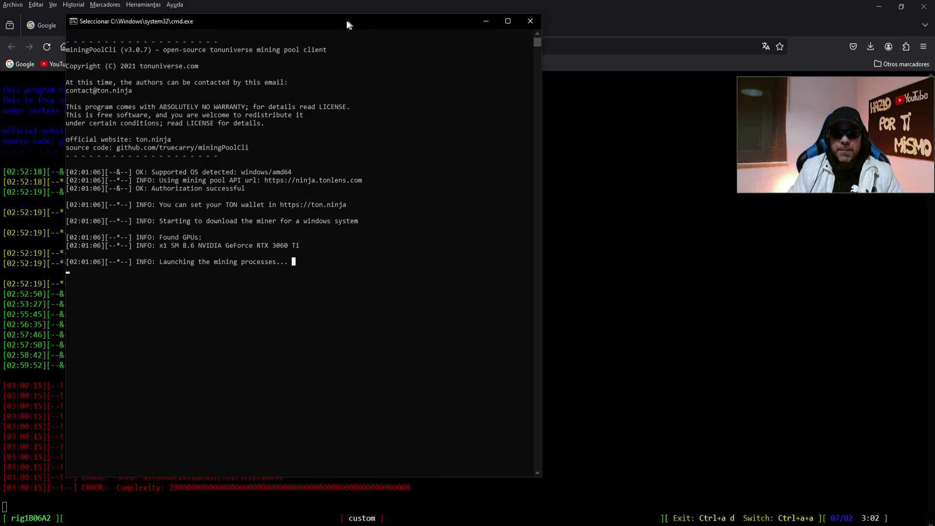
left_click_drag(341, 24, 730, 40)
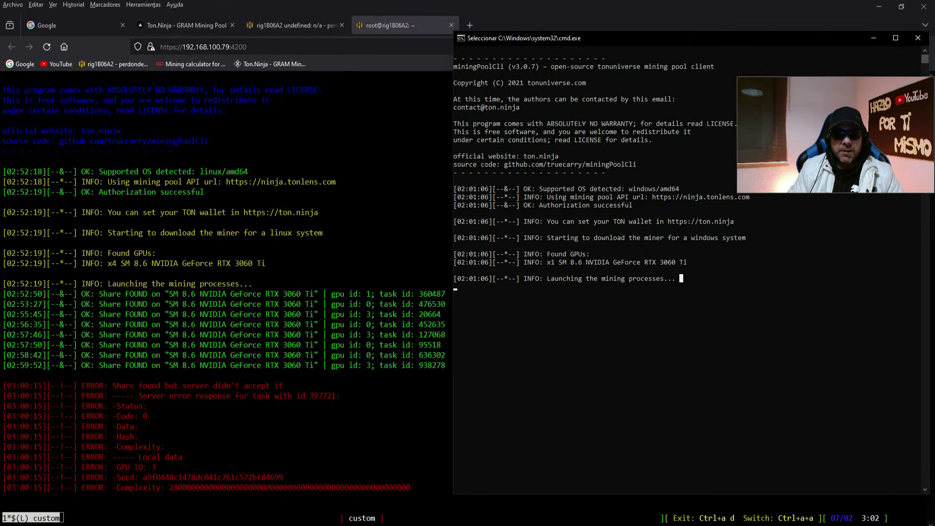